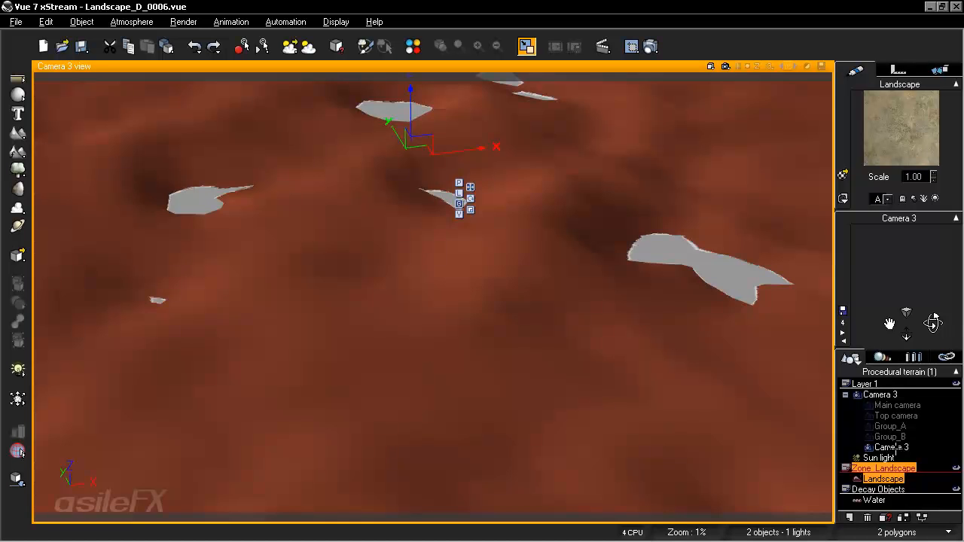
Step: Rename Camera 3 as Group_D
double_click(896, 447)
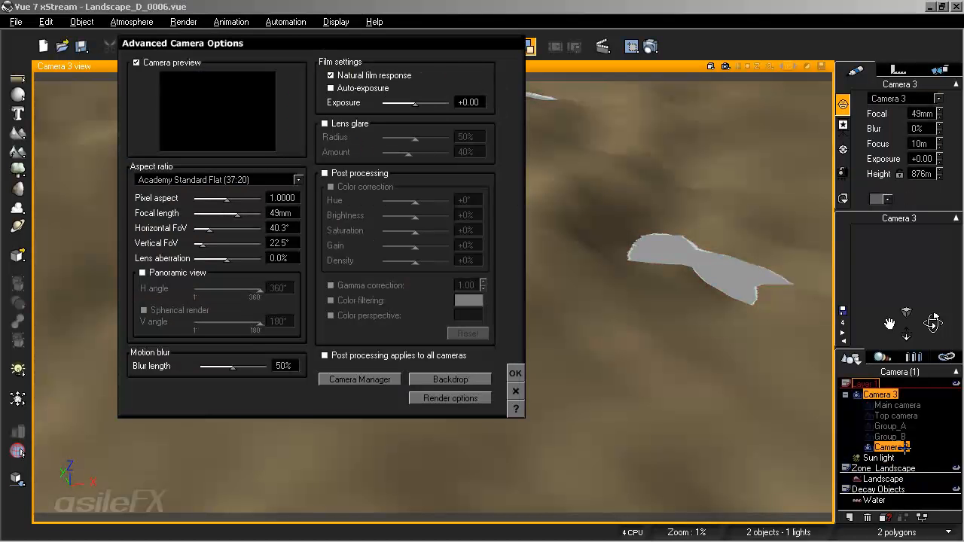
click(516, 391)
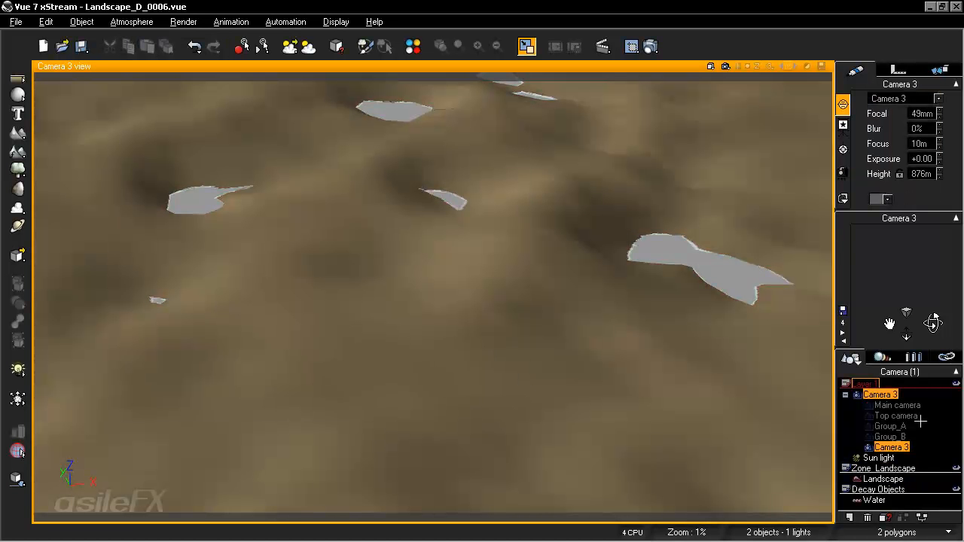
click(890, 448)
text(Grou)
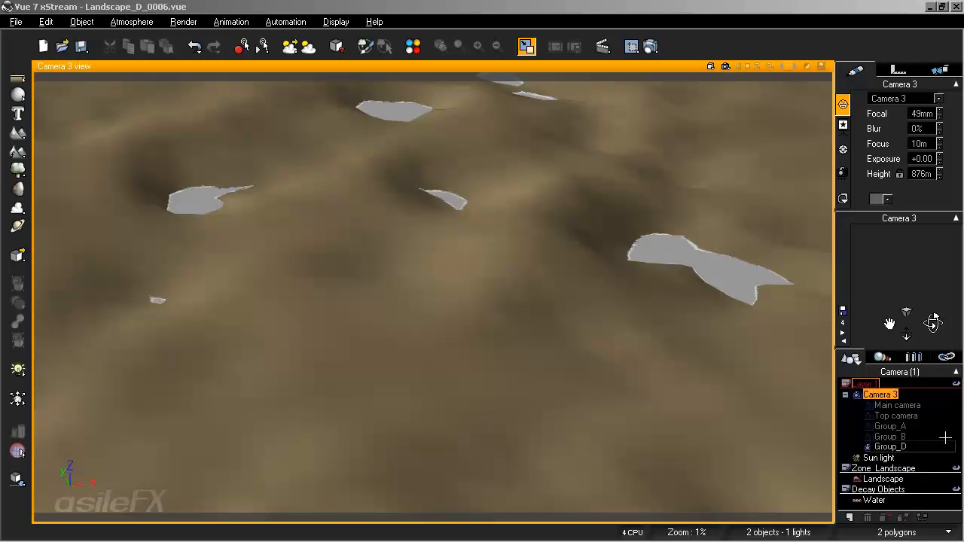
text(p_D)
key(Return)
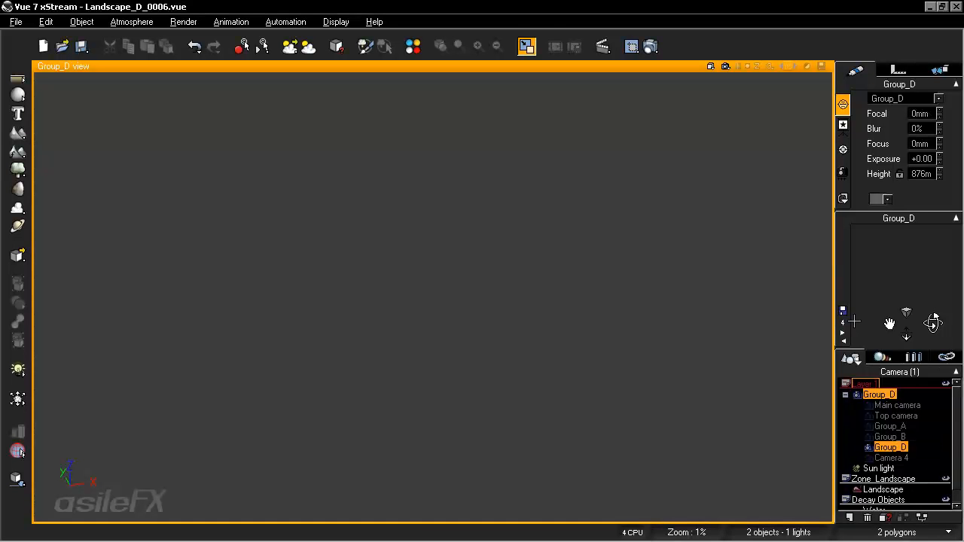
click(843, 332)
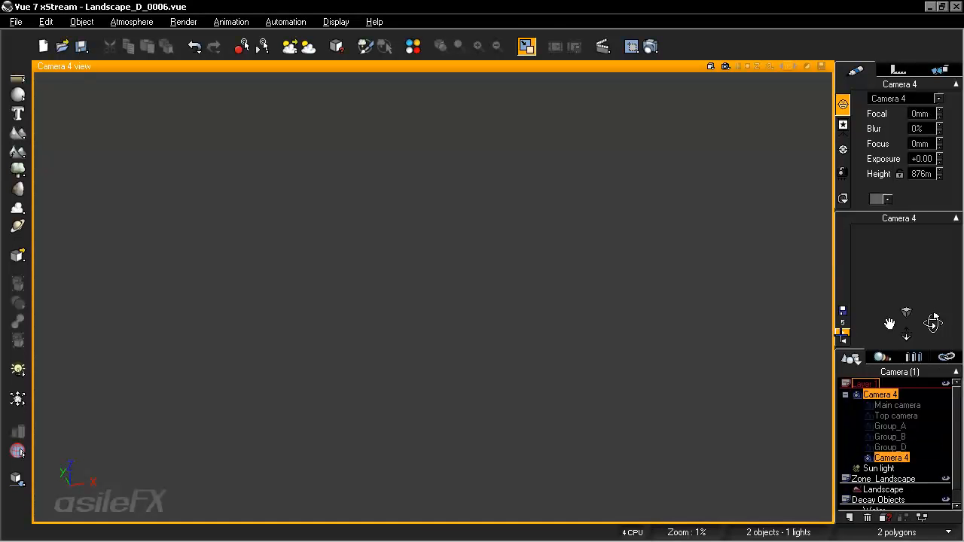
click(596, 311)
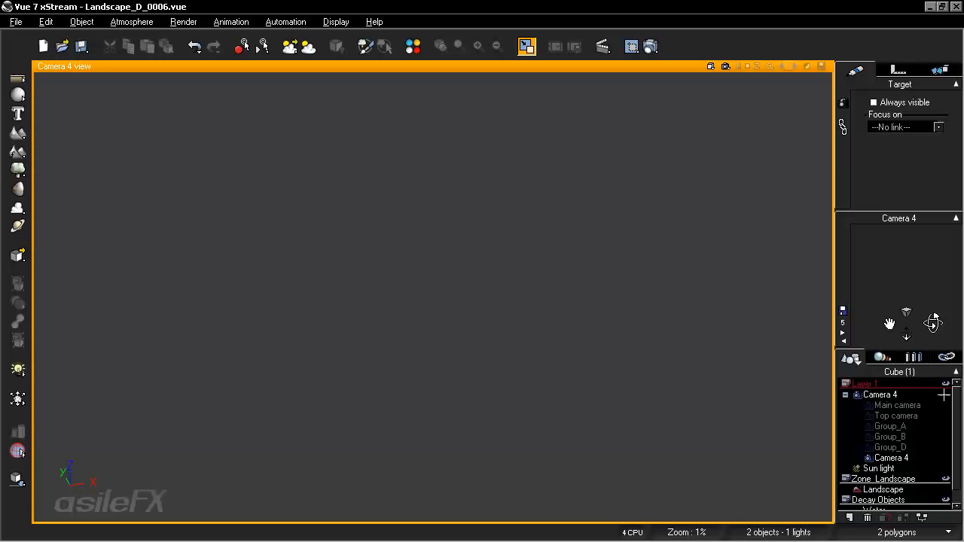
click(902, 446)
key(Delete)
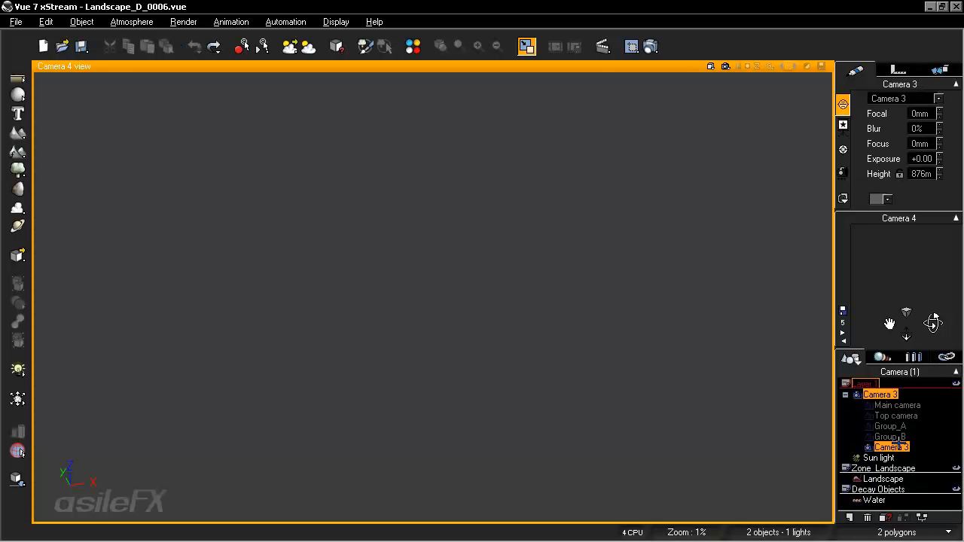
click(903, 438)
click(902, 443)
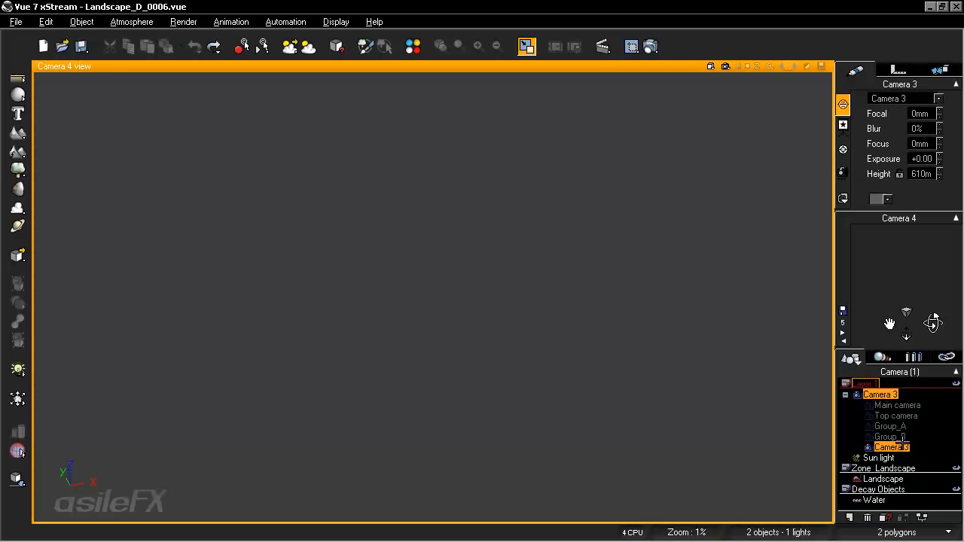
click(845, 395)
Step: Reopen the scene Landscape_D_0006 from the Group_D_Final folder
click(77, 21)
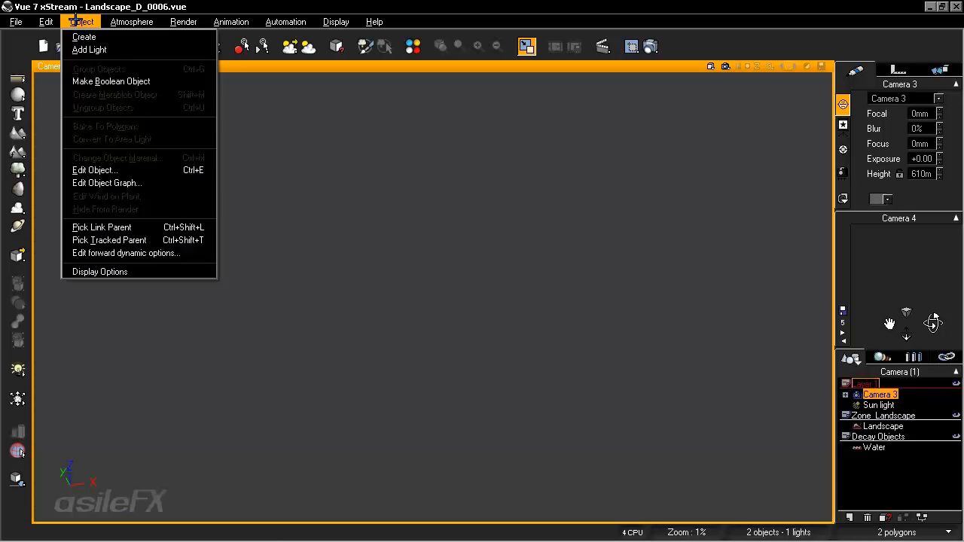
click(38, 48)
click(400, 160)
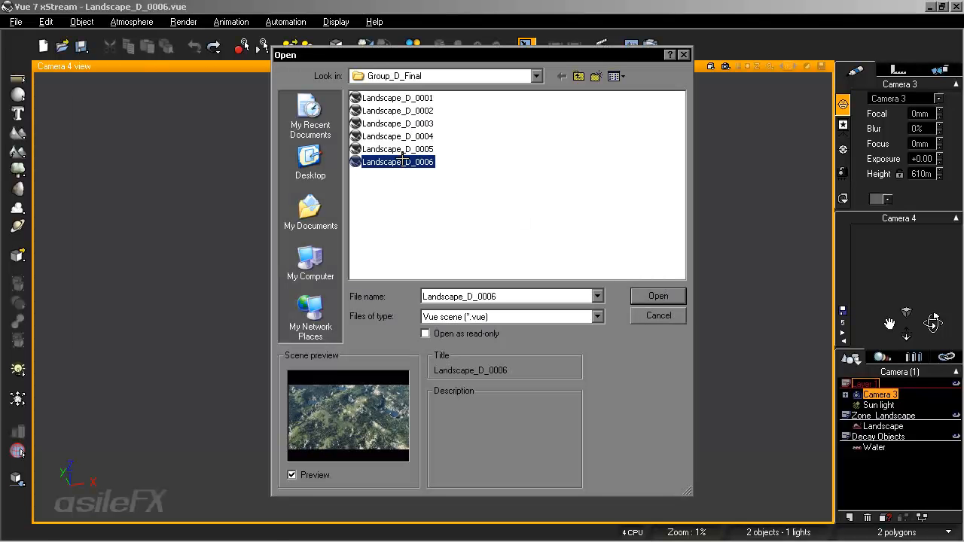
click(659, 296)
click(504, 298)
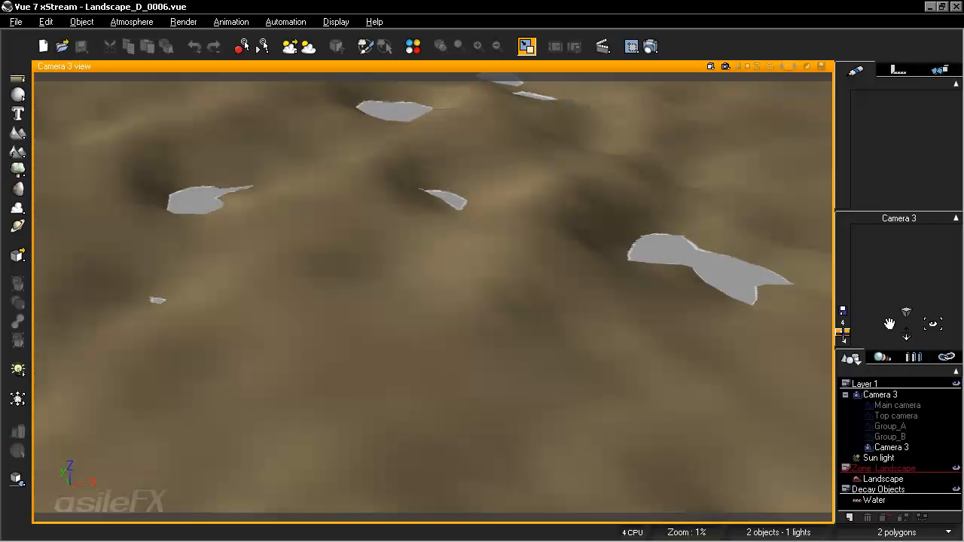
Step: Switch to the main camera and pull it back until it frames the whole terrain
click(843, 331)
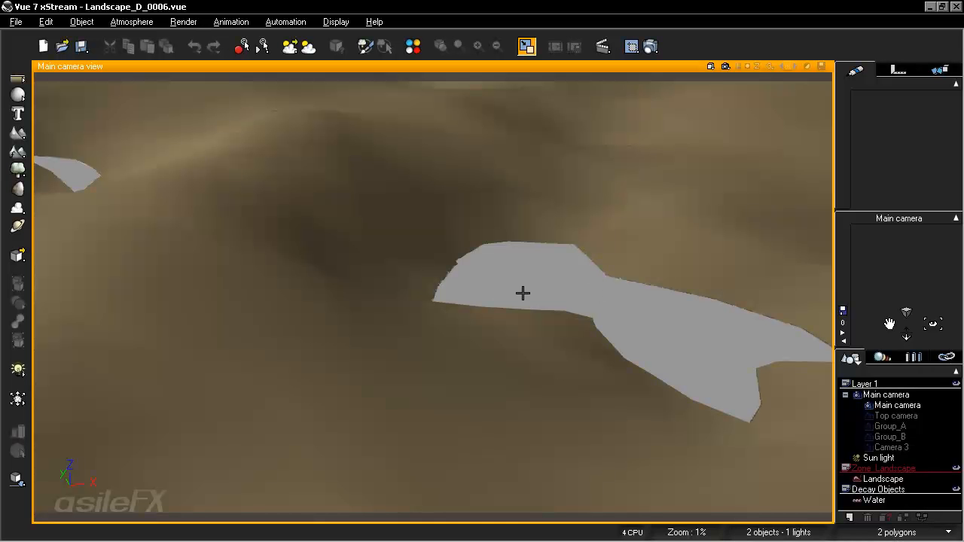
right_drag(574, 262, 620, 290)
scroll(602, 269, down, 10)
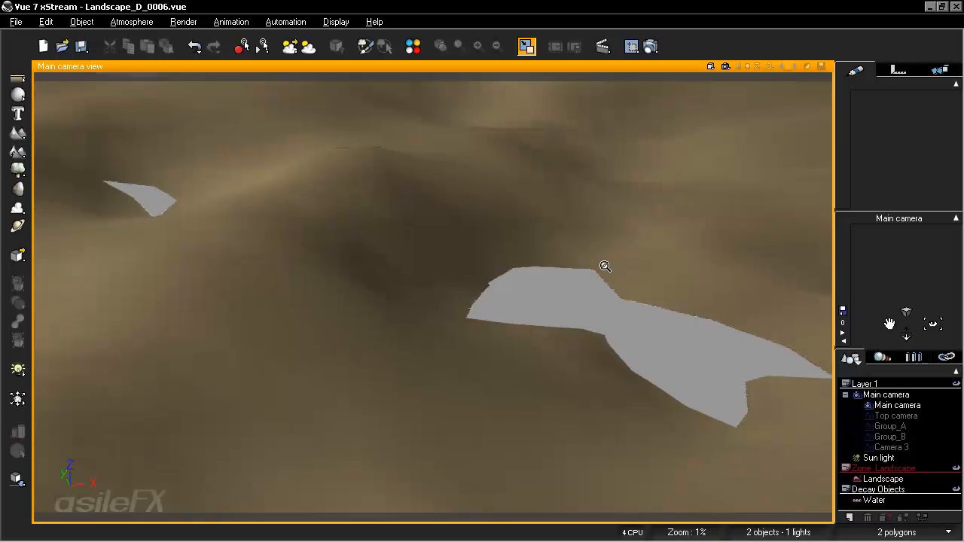
scroll(604, 266, down, 4)
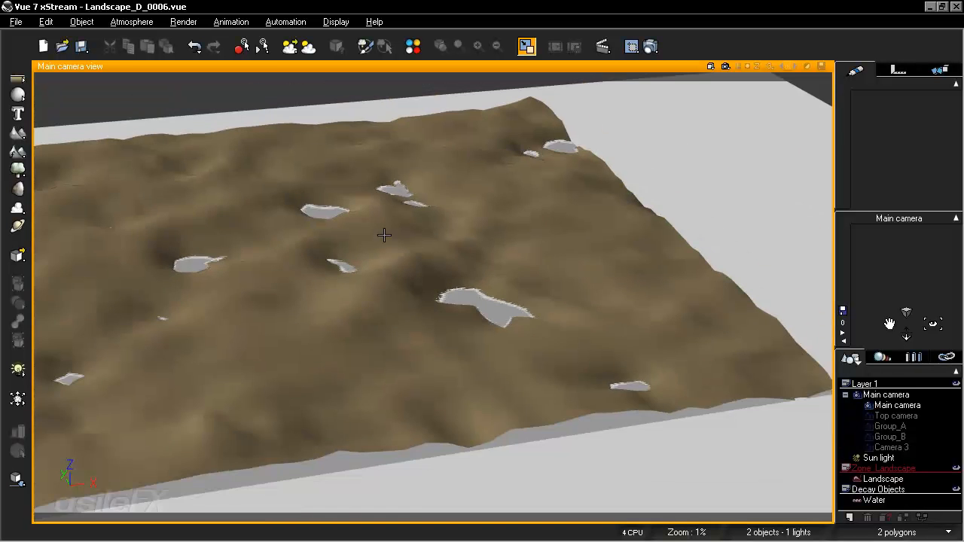
right_drag(384, 235, 422, 245)
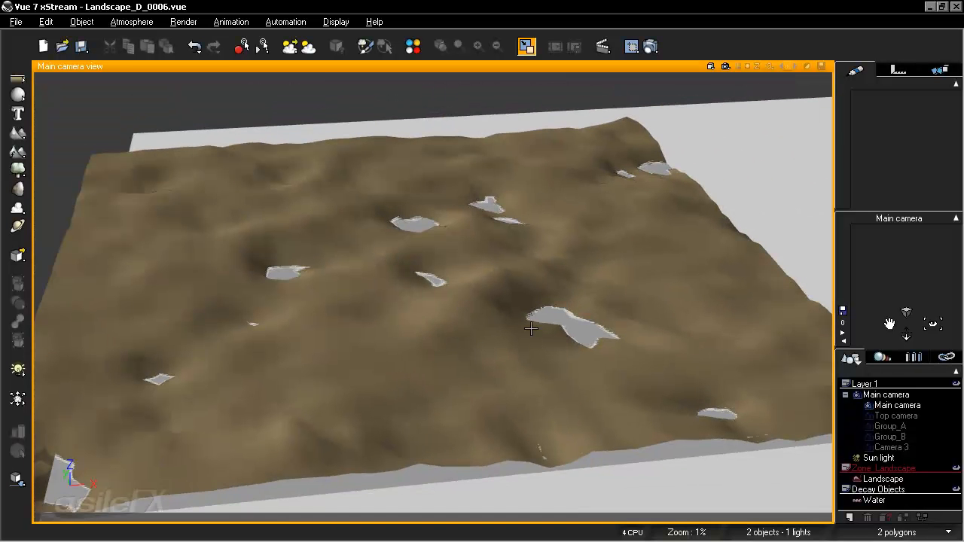
Step: Scale the Landscape terrain down uniformly to a small patch on the water plane
click(883, 479)
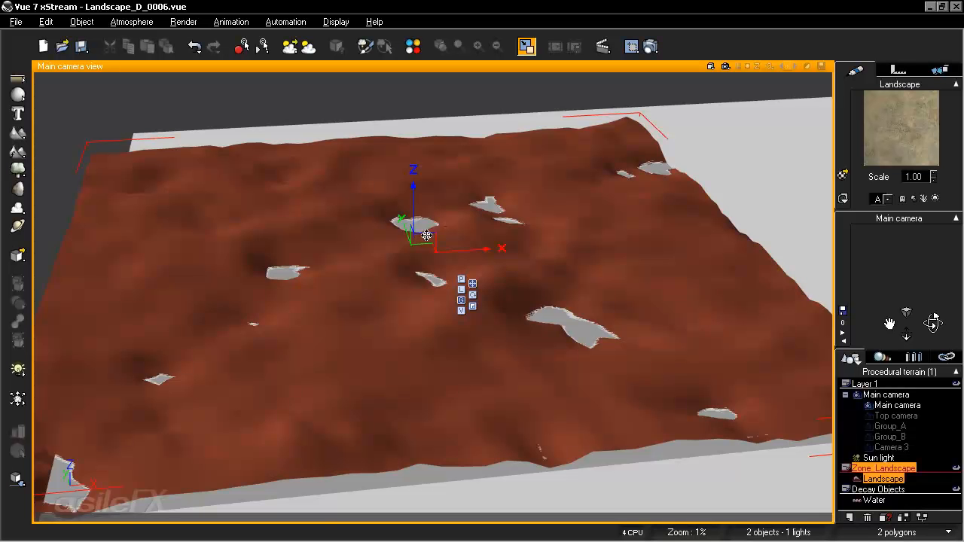
click(472, 307)
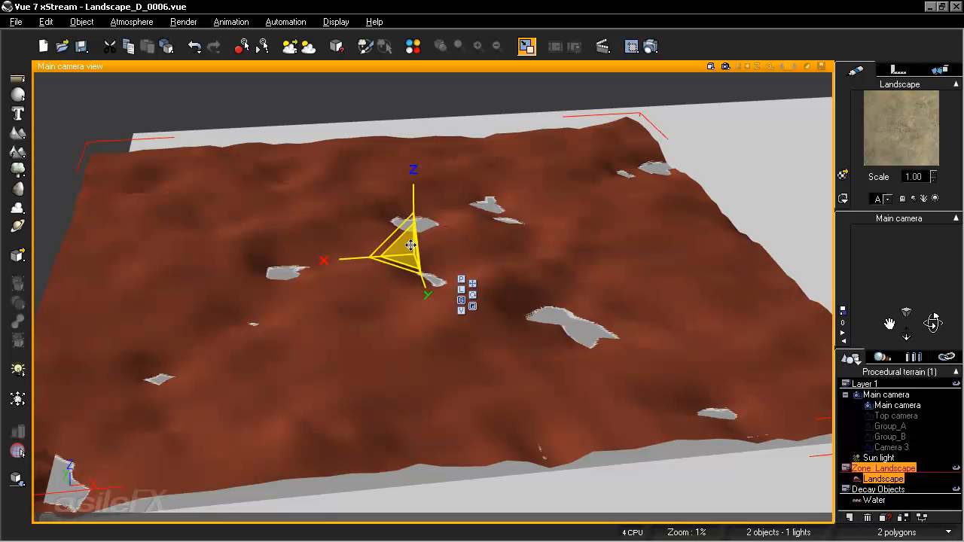
drag(409, 246, 173, 497)
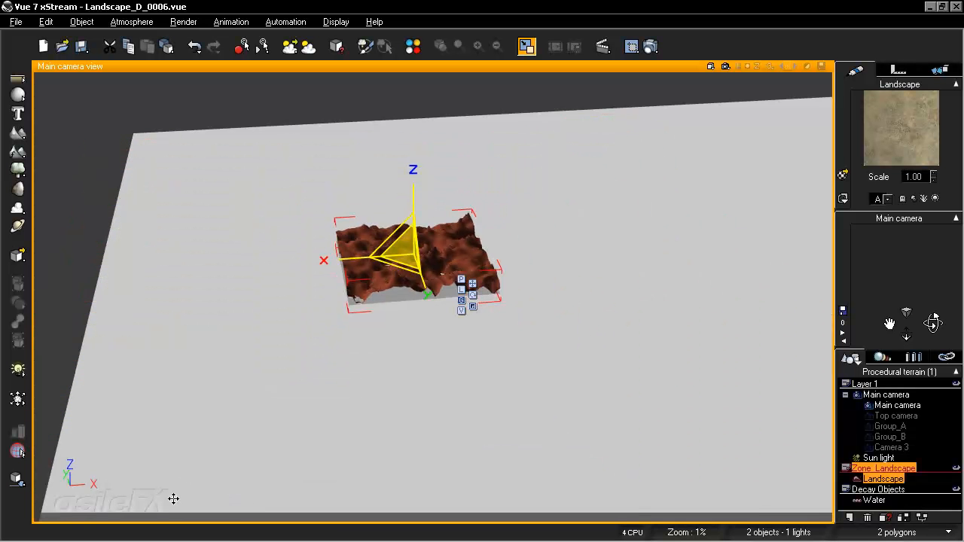
Step: Move the scaled-down Landscape terrain along its X axis and bring it closer to the camera along Y
click(472, 283)
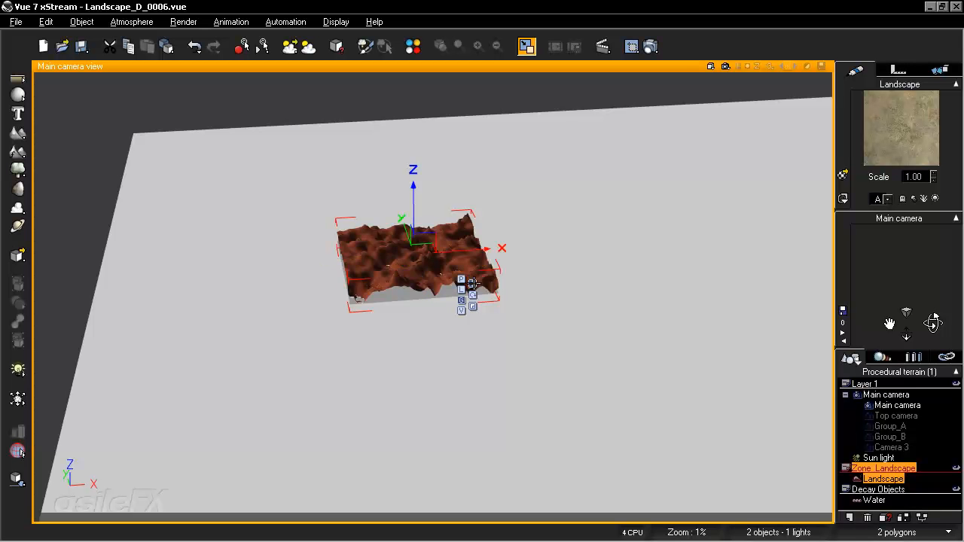
drag(463, 250, 585, 239)
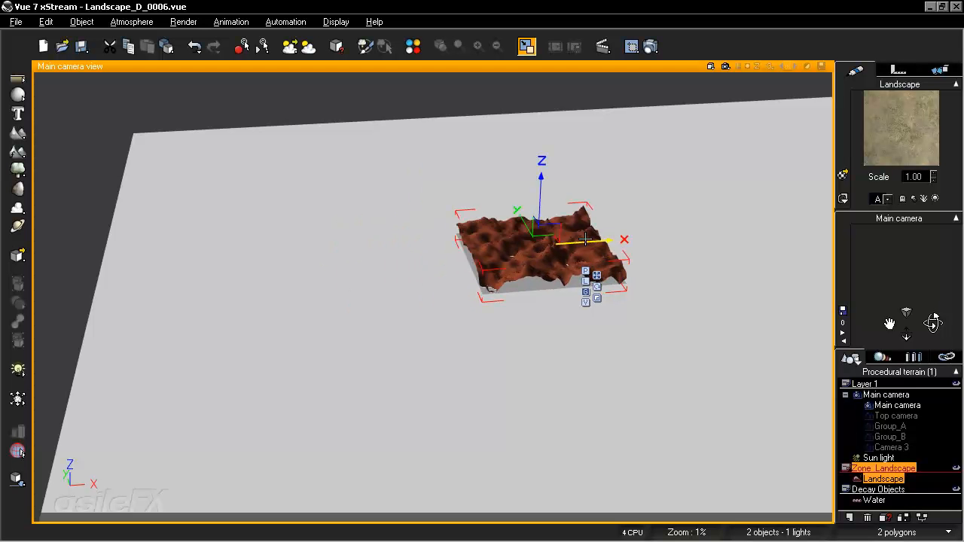
drag(526, 222, 589, 334)
Step: Inspect the Landscape terrain's altitude production settings in the Terrain Editor and leave them as they are
middle_drag(733, 427, 691, 400)
ctrl+right_drag(691, 400, 692, 401)
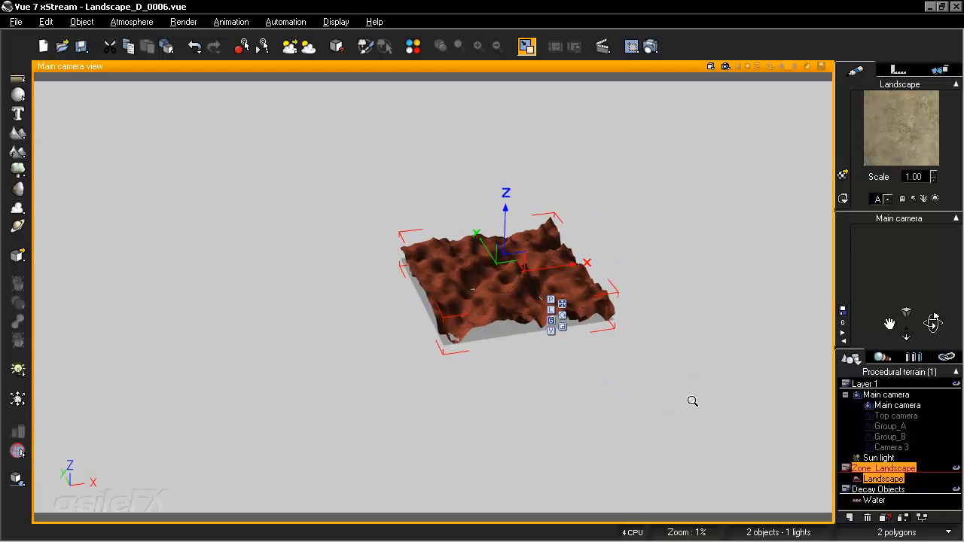
scroll(692, 400, up, 5)
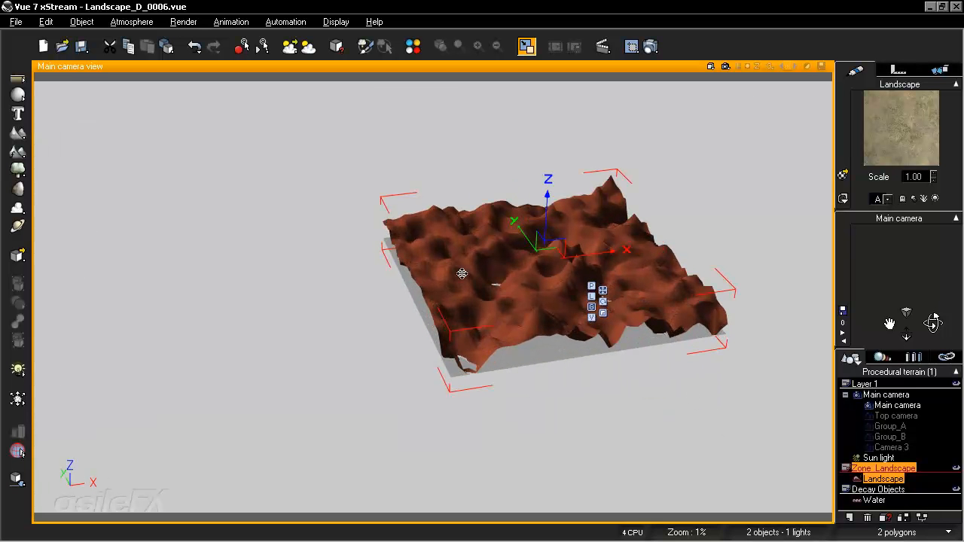
double_click(488, 296)
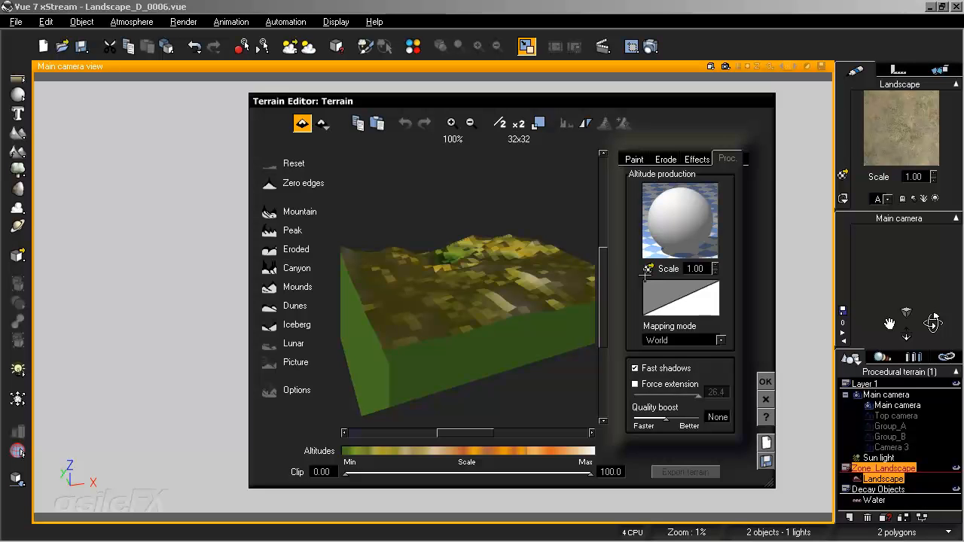
key(Escape)
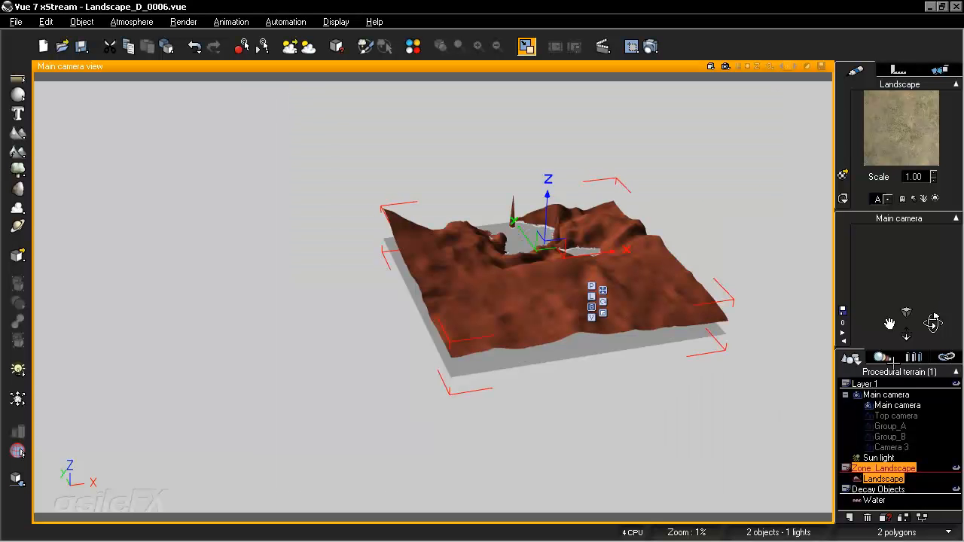
Step: Rotate the camera around the Landscape terrain and move the terrain along its Y axis
drag(933, 323, 933, 323)
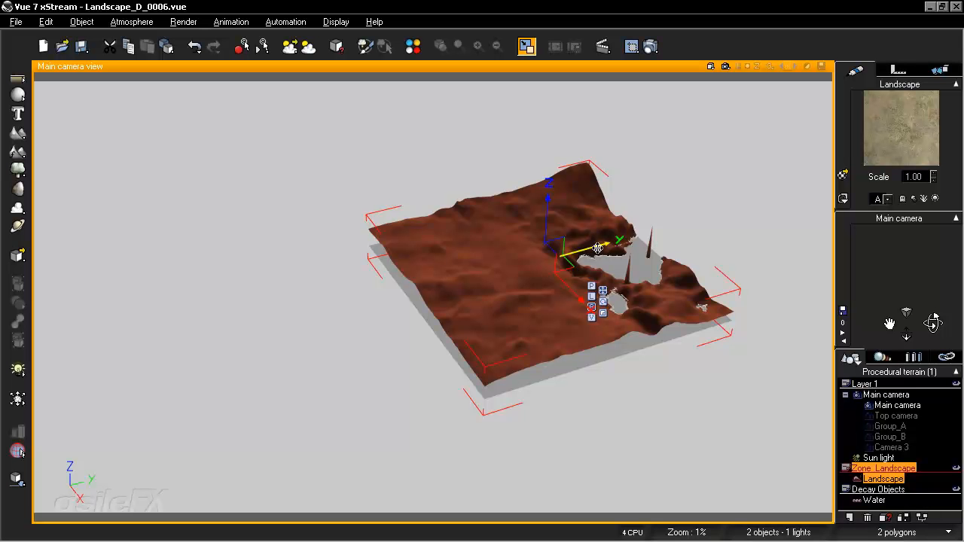
drag(598, 248, 657, 193)
click(679, 293)
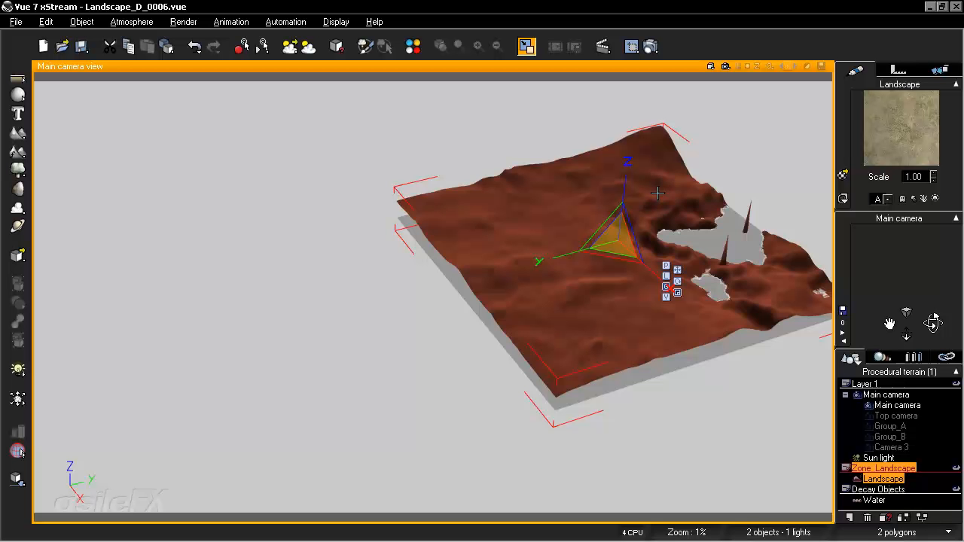
double_click(598, 276)
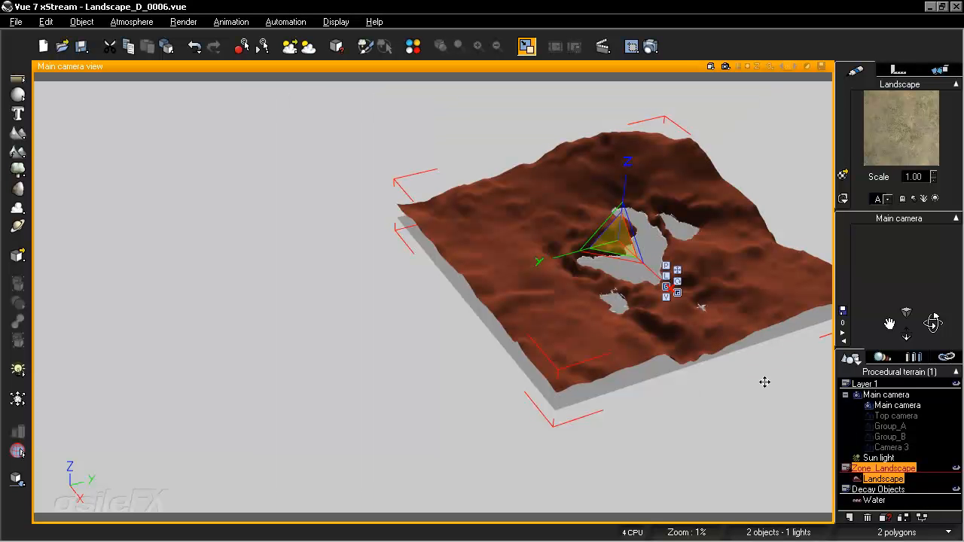
Step: Examine the terrain's water-filled basins up close and review its procedural altitude settings in the Terrain Editor
right_drag(702, 304, 702, 325)
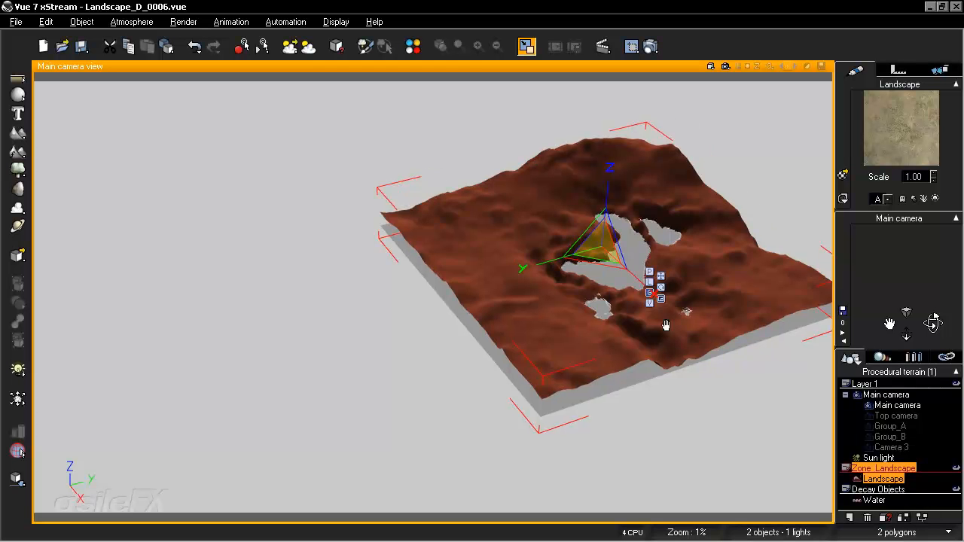
scroll(668, 324, up, 1)
scroll(692, 326, up, 3)
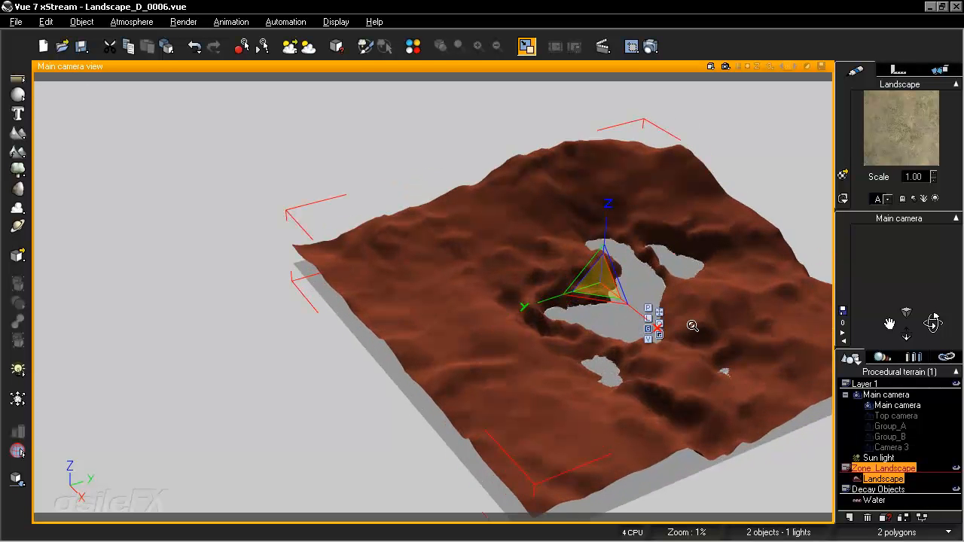
right_drag(744, 282, 705, 282)
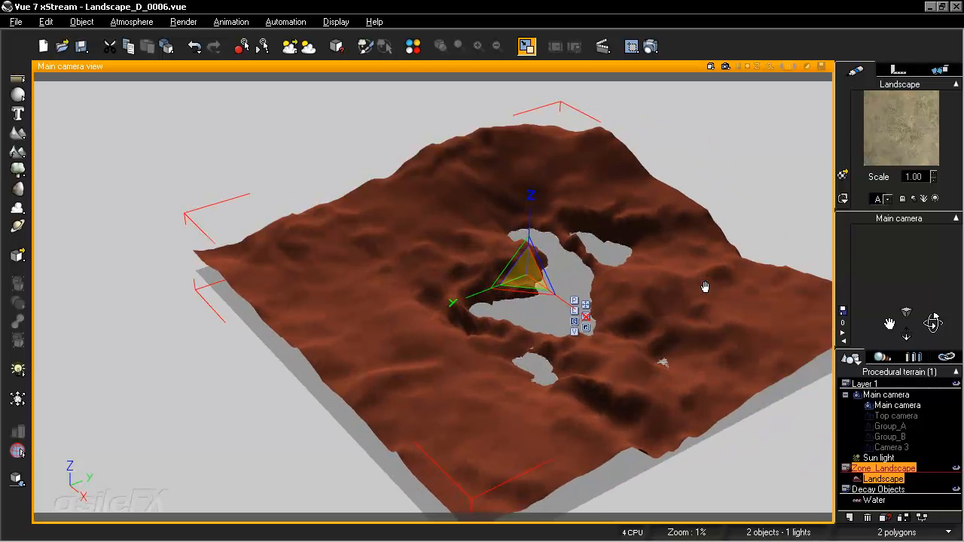
scroll(705, 282, up, 5)
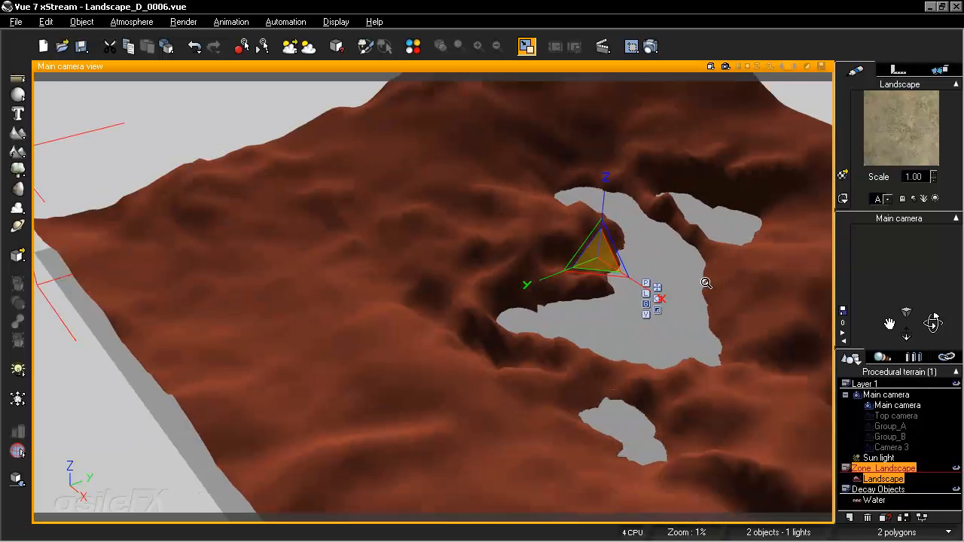
scroll(706, 283, up, 1)
right_drag(735, 235, 686, 245)
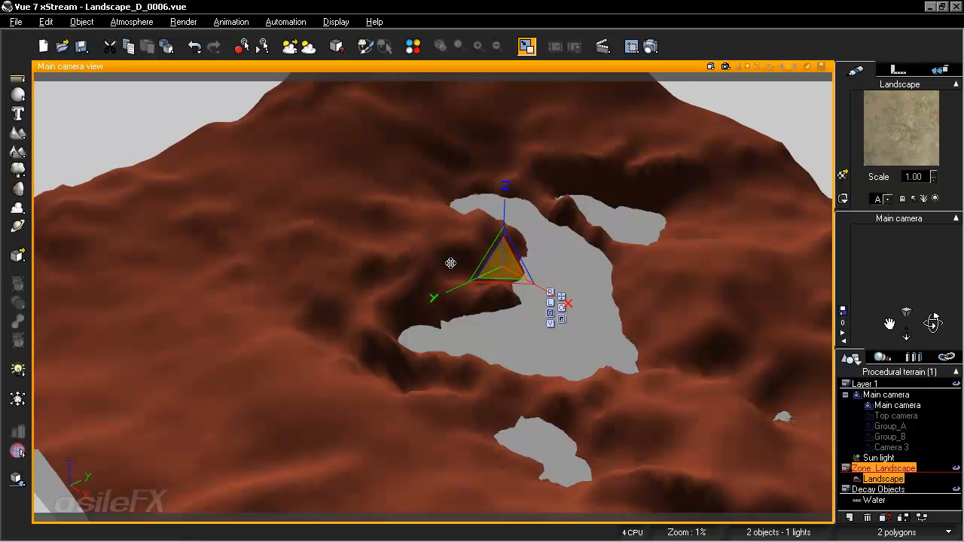
right_click(718, 282)
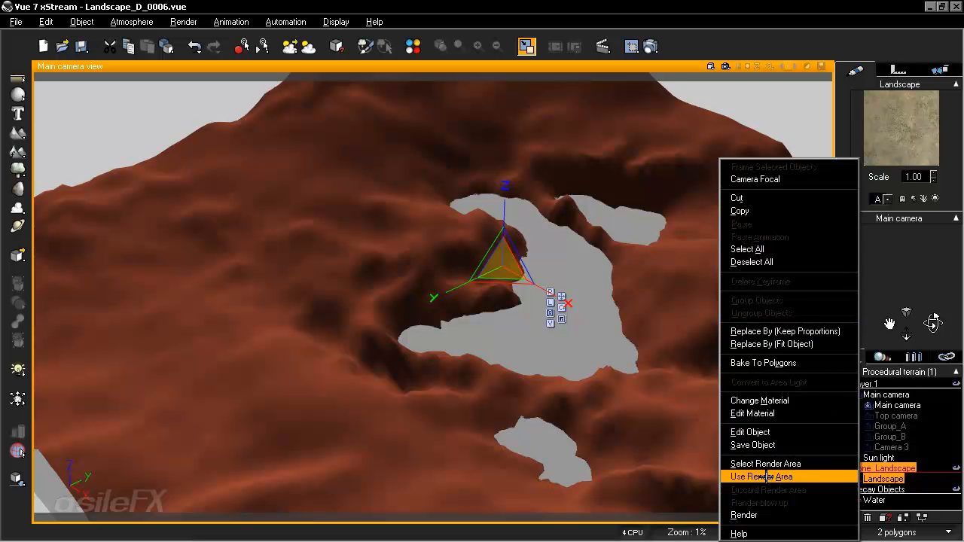
click(773, 434)
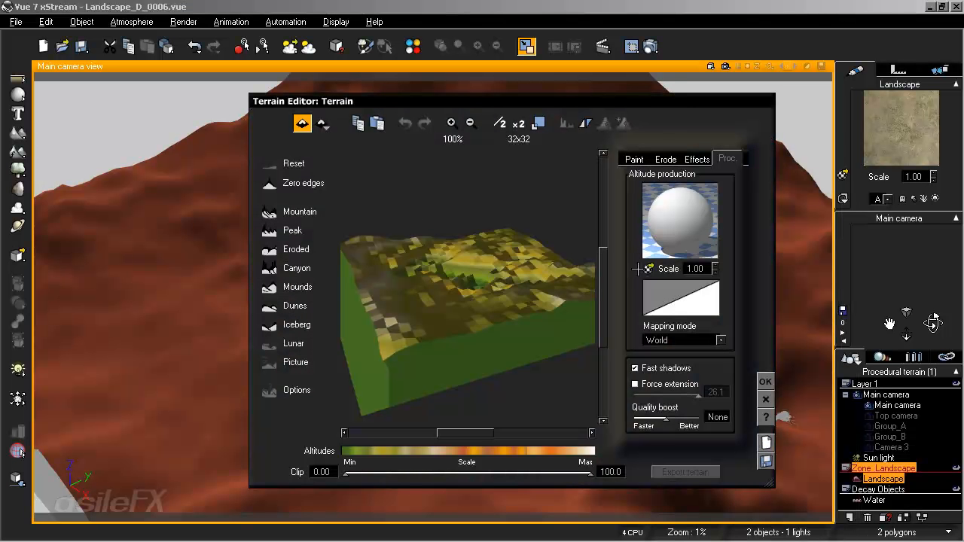
click(766, 400)
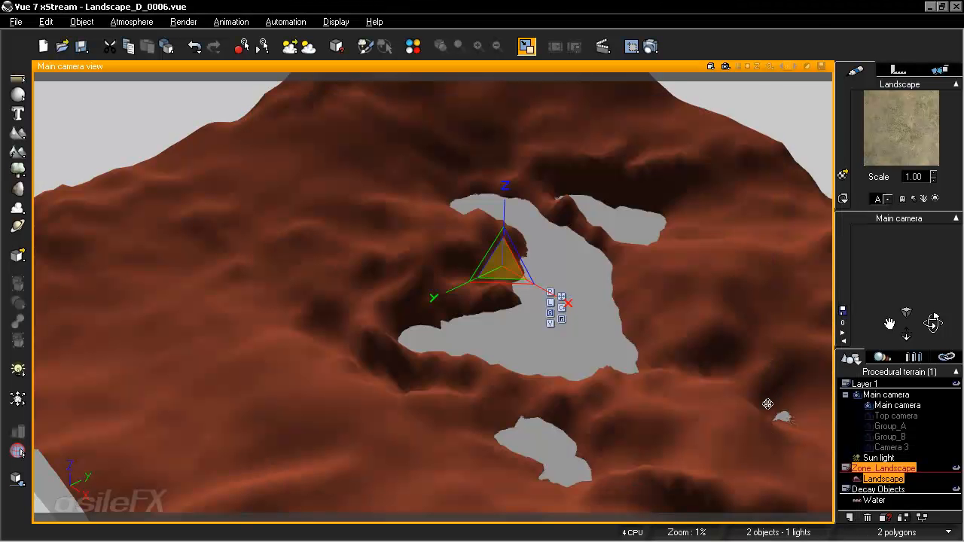
Step: Resize the Landscape terrain to 512x512 in the Terrain Editor and convert it from procedural to a standard terrain
right_click(720, 270)
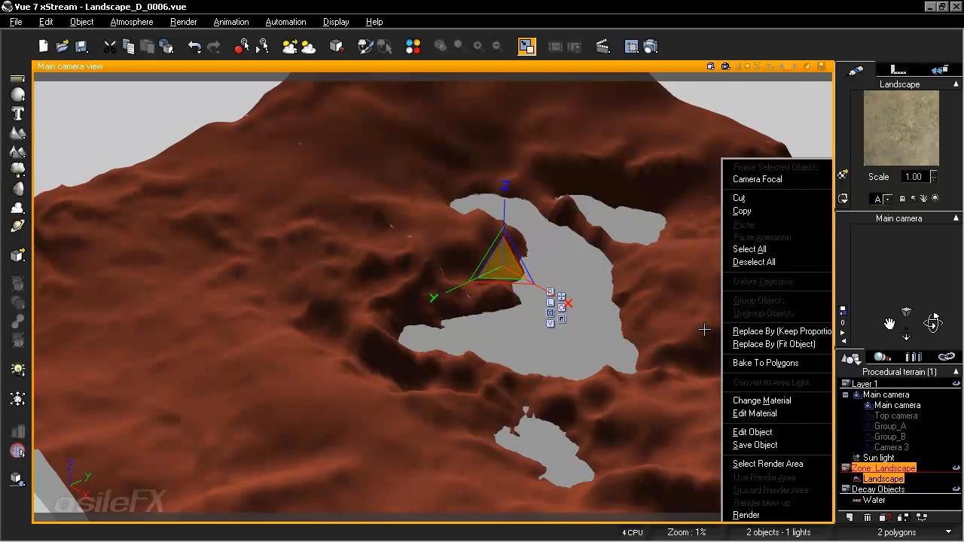
click(752, 431)
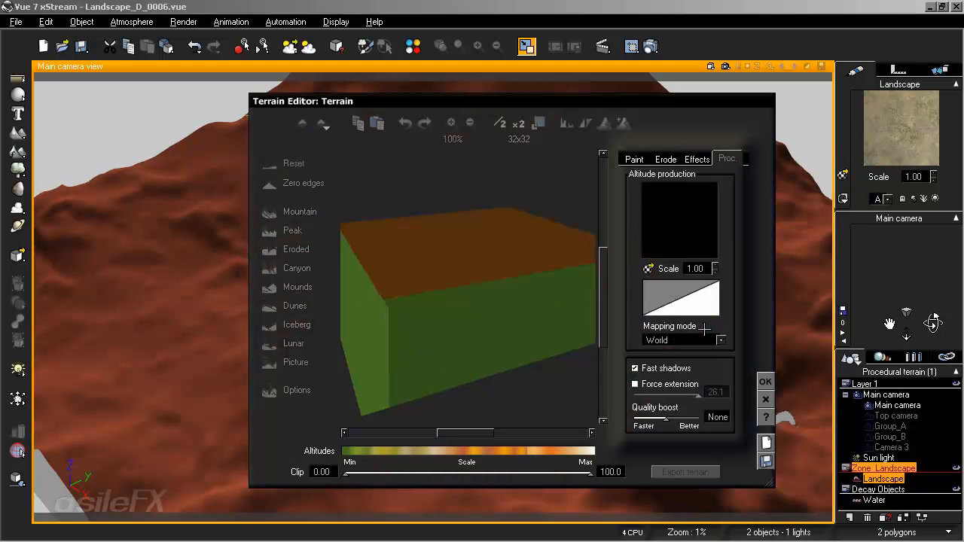
click(519, 125)
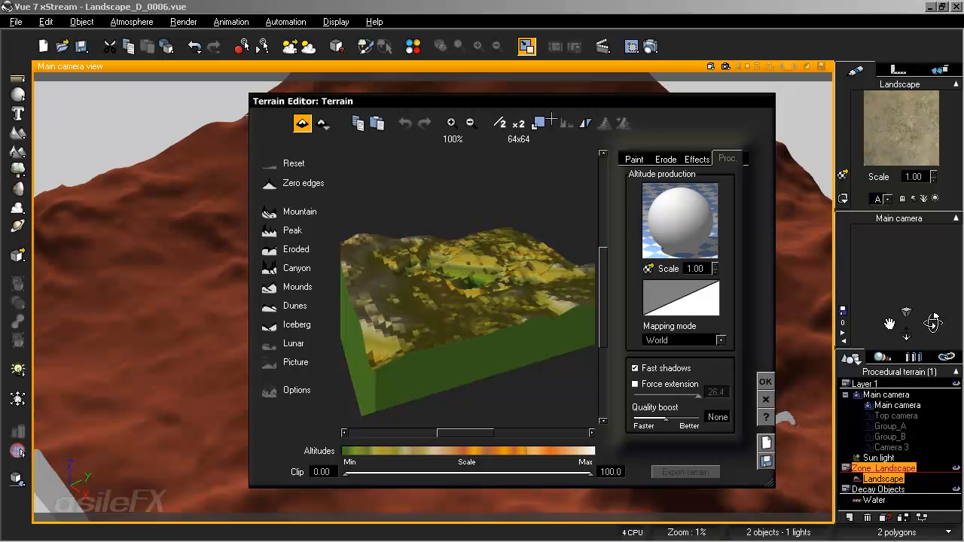
click(538, 123)
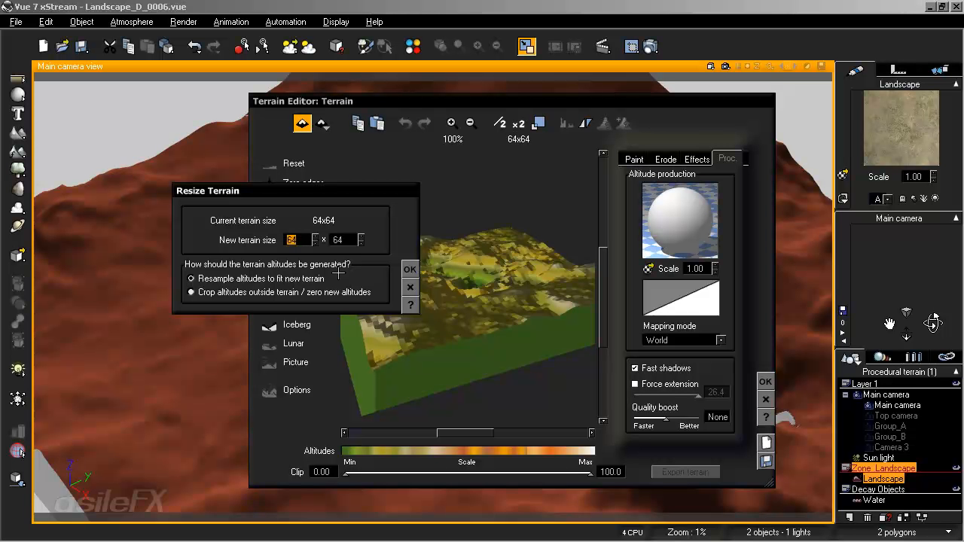
double_click(345, 240)
text(512)
click(410, 269)
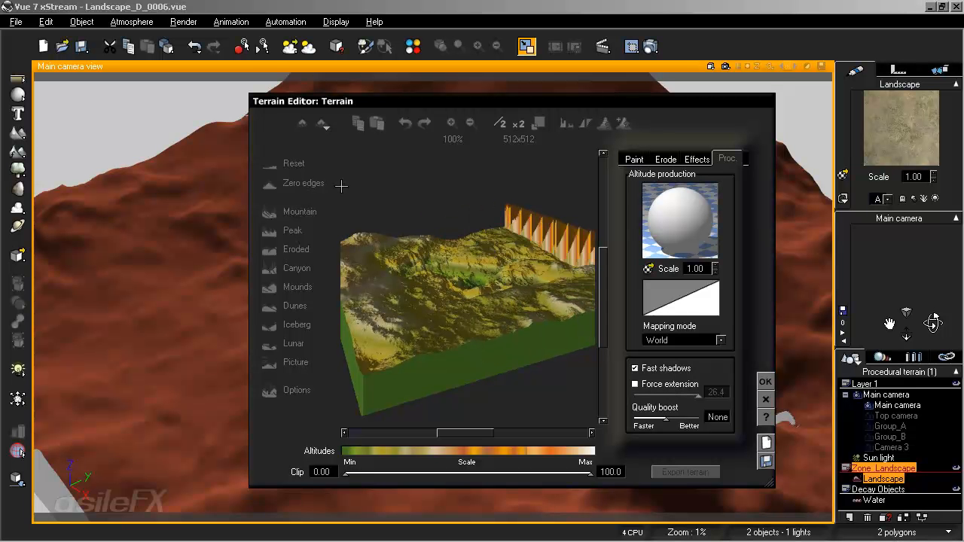
click(321, 124)
click(357, 165)
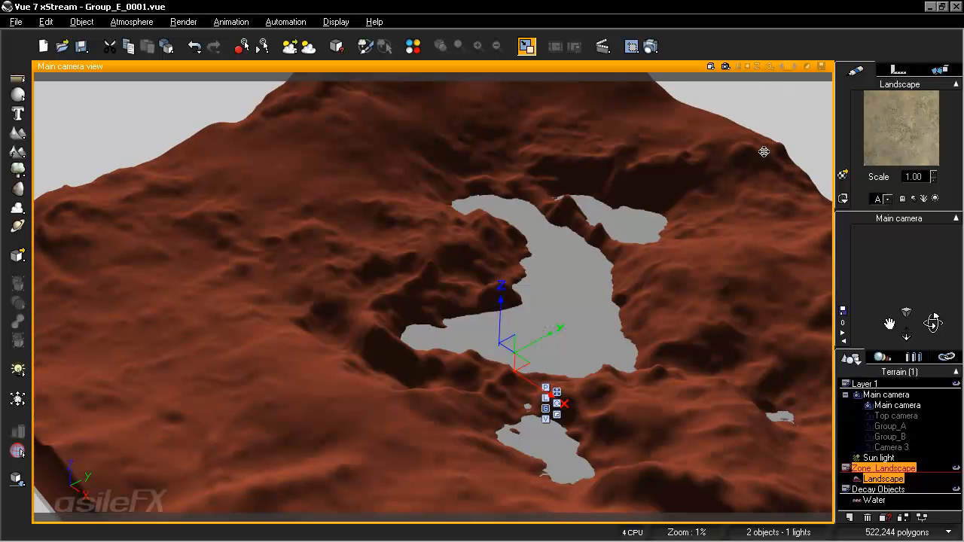
Step: Open the Landscape material for editing and review the environment constraints of its Landscape_D_0006 and Dark Rock layers
right_click(898, 111)
click(872, 115)
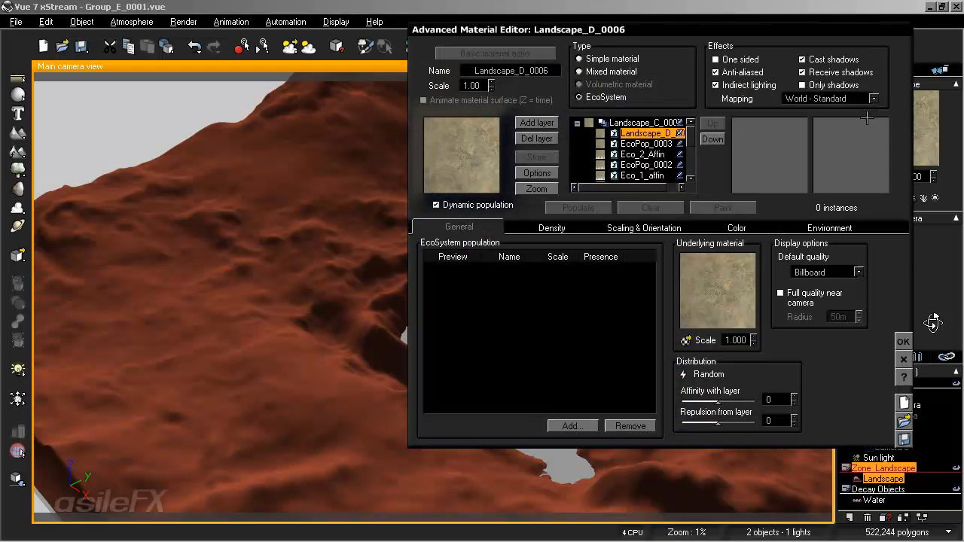
click(831, 226)
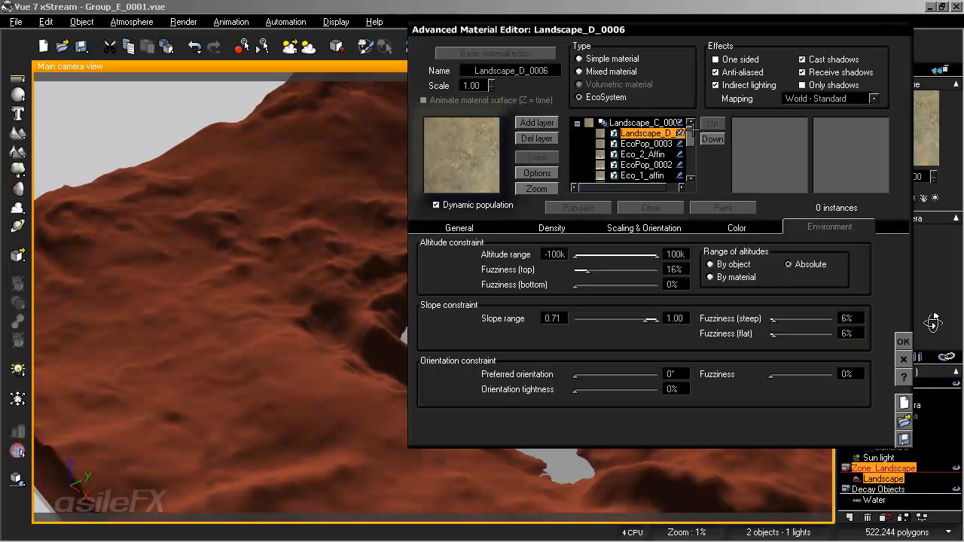
click(691, 157)
click(638, 177)
click(640, 167)
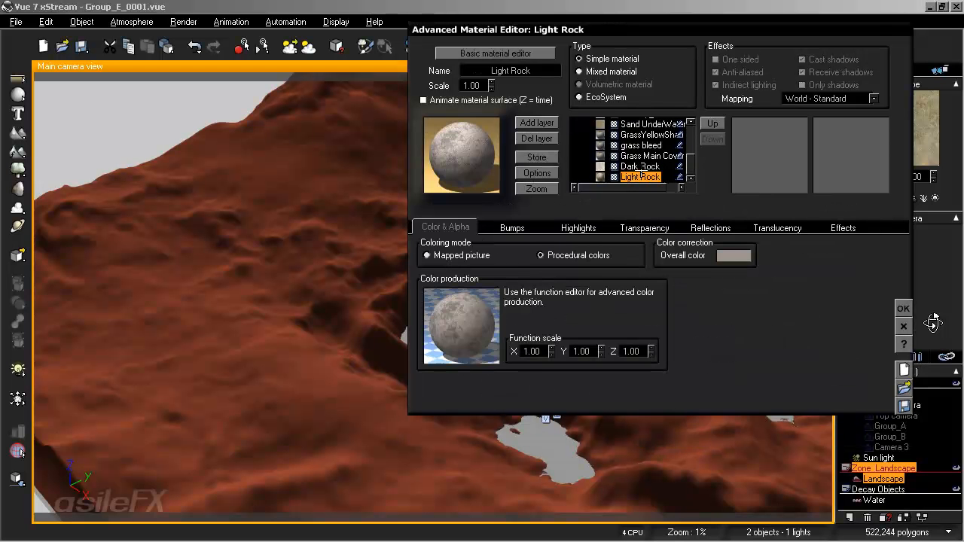
click(848, 227)
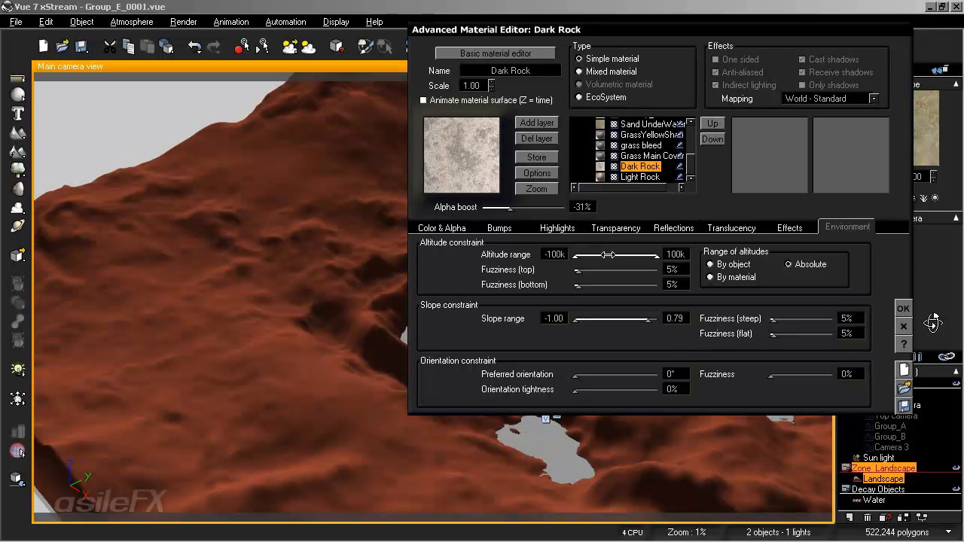
Step: Set the Grass Main Cover layer's range of altitudes to Absolute and adjust its altitude range
click(601, 156)
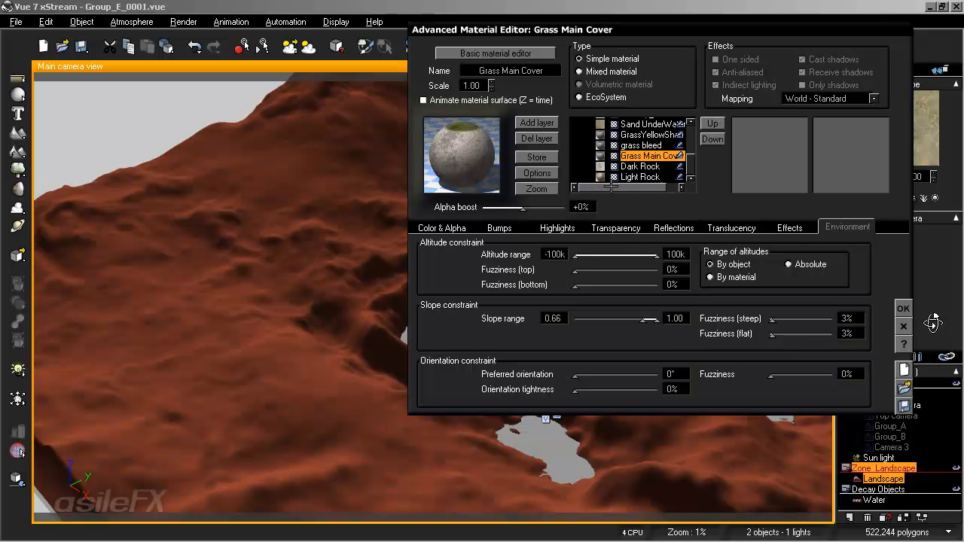
click(788, 264)
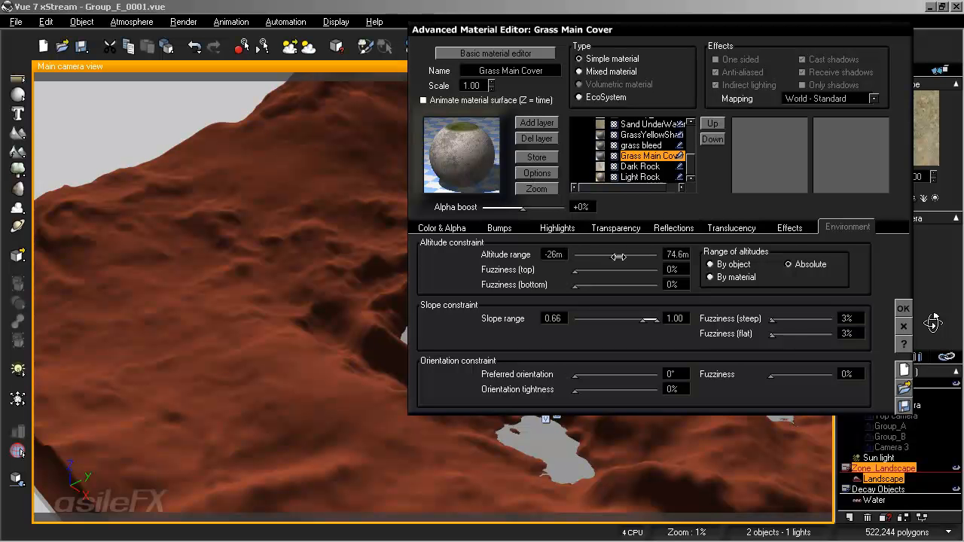
drag(617, 256, 660, 256)
Step: Review the altitude, slope and orientation constraints of the grass bleed, GrassYellowShadow and Sand UnderWater layers
click(650, 145)
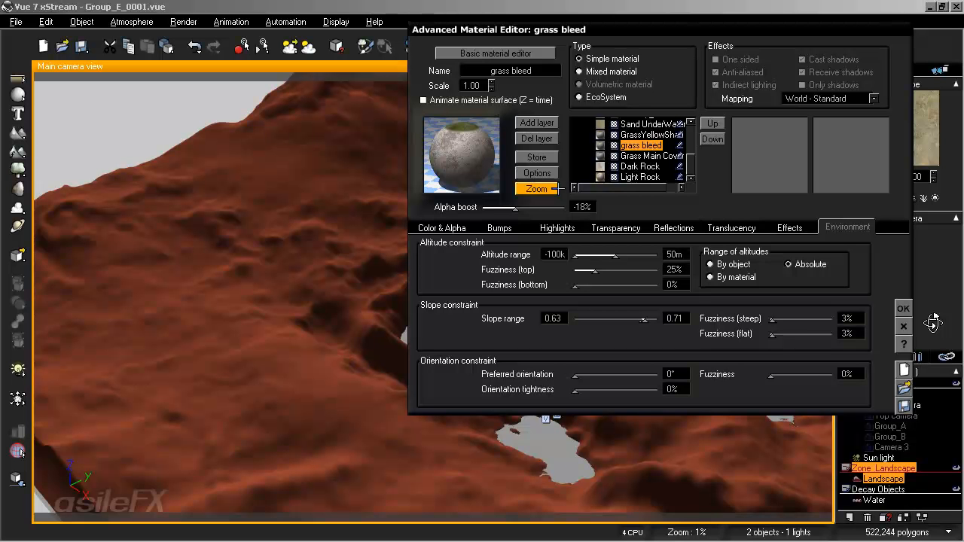
scroll(689, 162, up, 2)
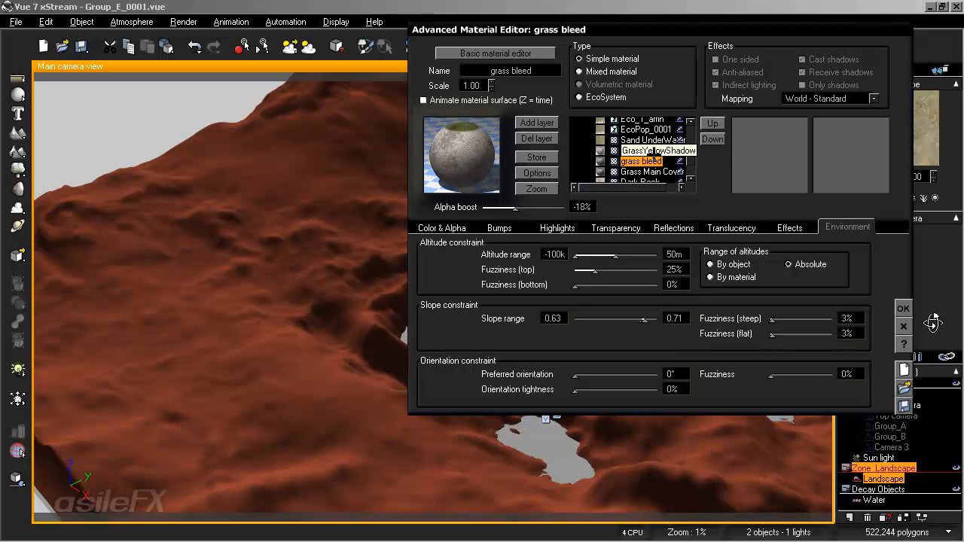
click(653, 151)
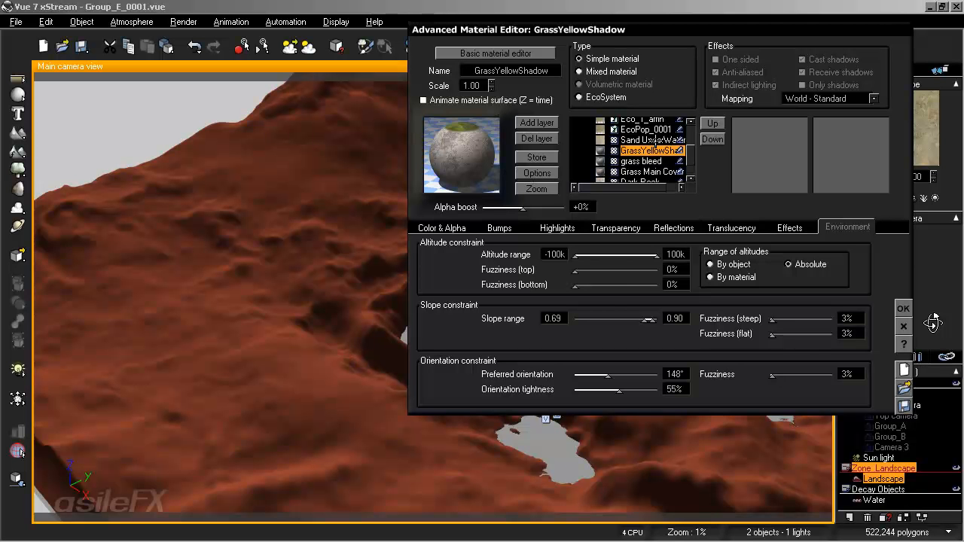
click(654, 140)
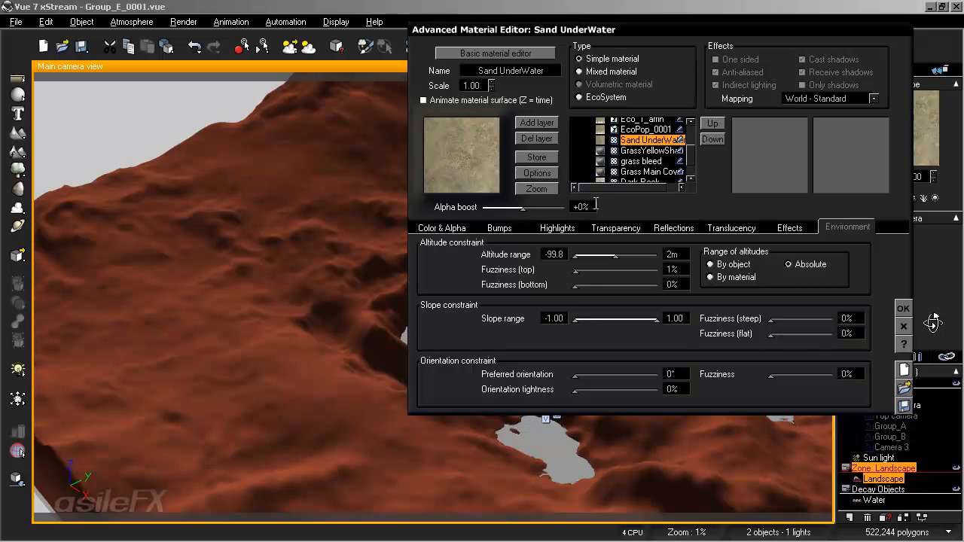
drag(693, 156, 694, 164)
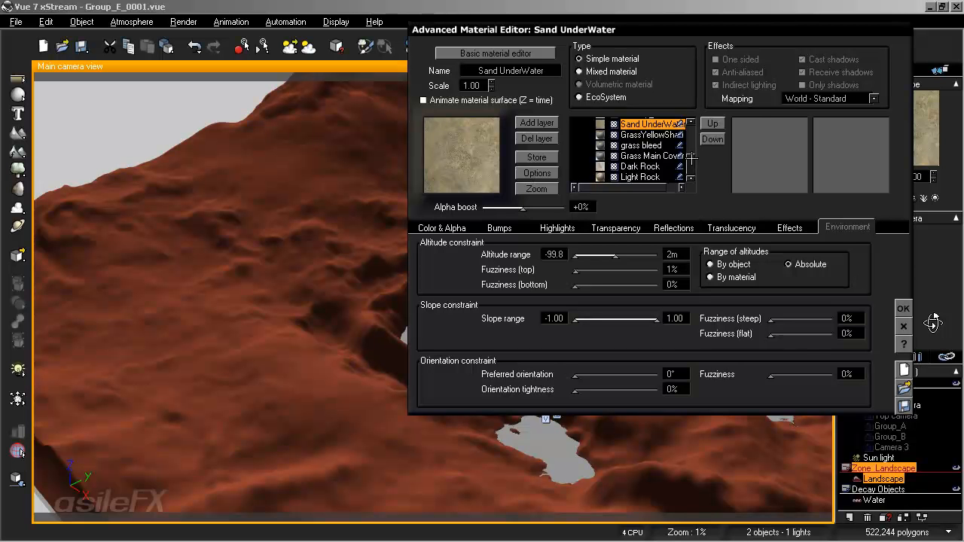
scroll(691, 140, up, 4)
scroll(691, 140, down, 4)
Step: Inspect the bump production settings of the Light Rock base layer
click(639, 177)
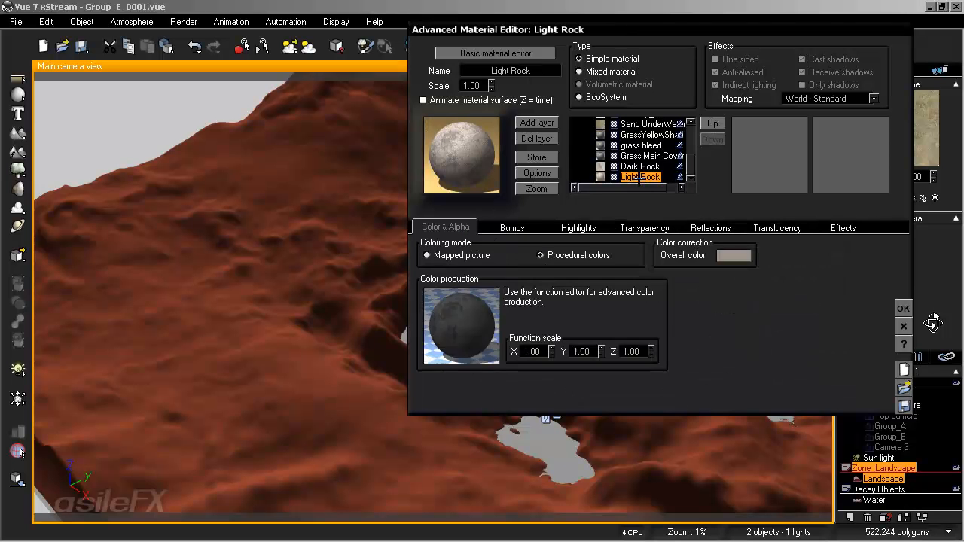
click(512, 228)
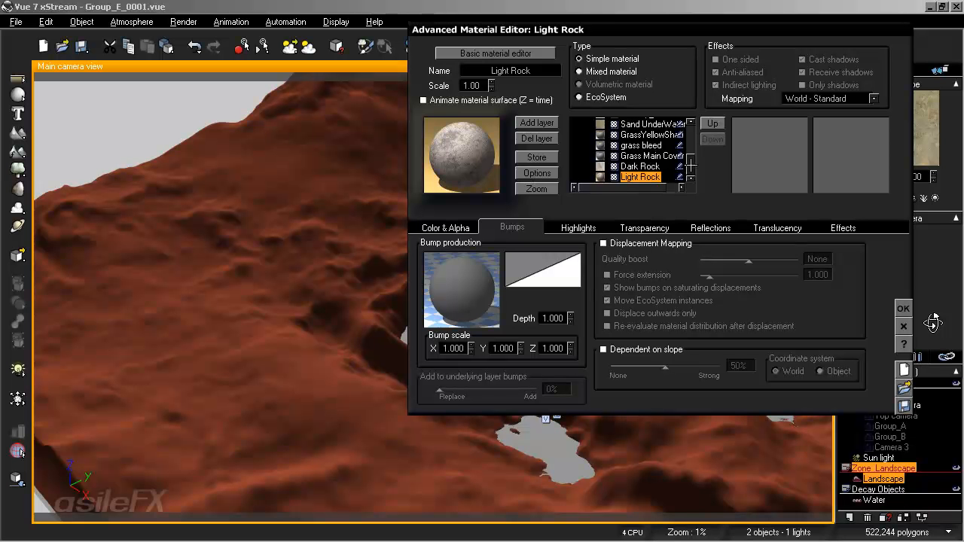
mouse_move(690, 164)
mouse_down()
mouse_move(690, 138)
mouse_move(690, 172)
mouse_up()
Step: Set the Dark Rock layer's bump depth to 0 and its addition to underlying layer bumps to 100%
click(649, 166)
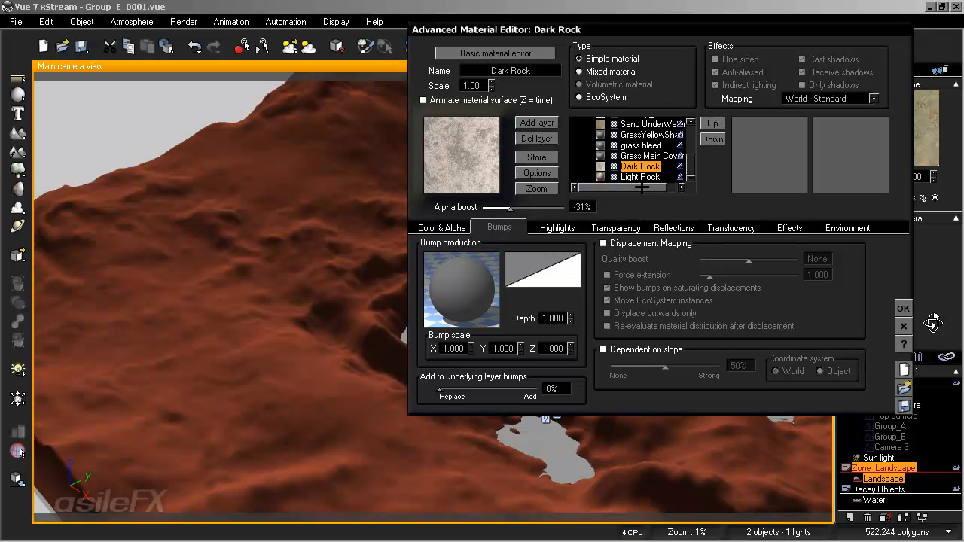
click(552, 318)
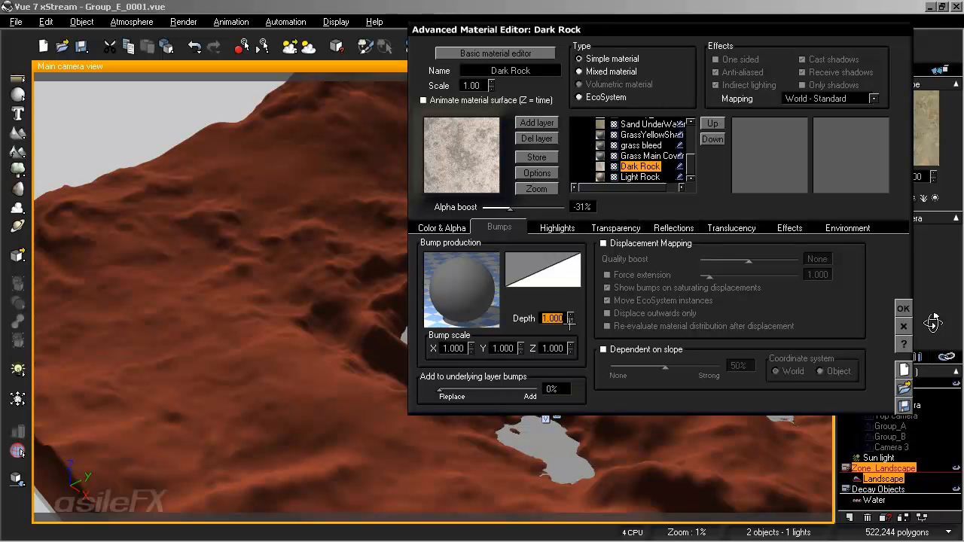
text(0)
drag(442, 386, 536, 384)
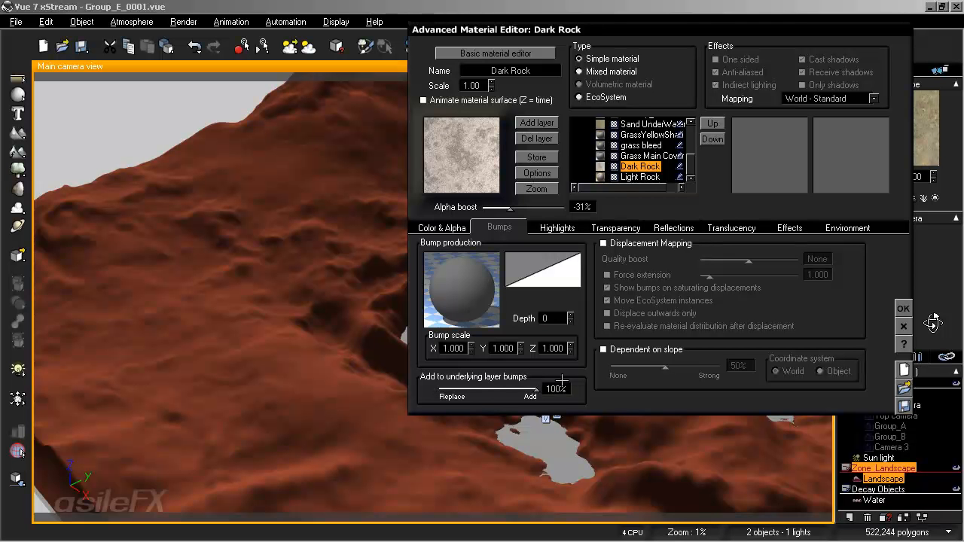
Step: Set the Grass Main Cover layer's bump depth to 0 and add 100% to the underlying layer bumps
click(601, 155)
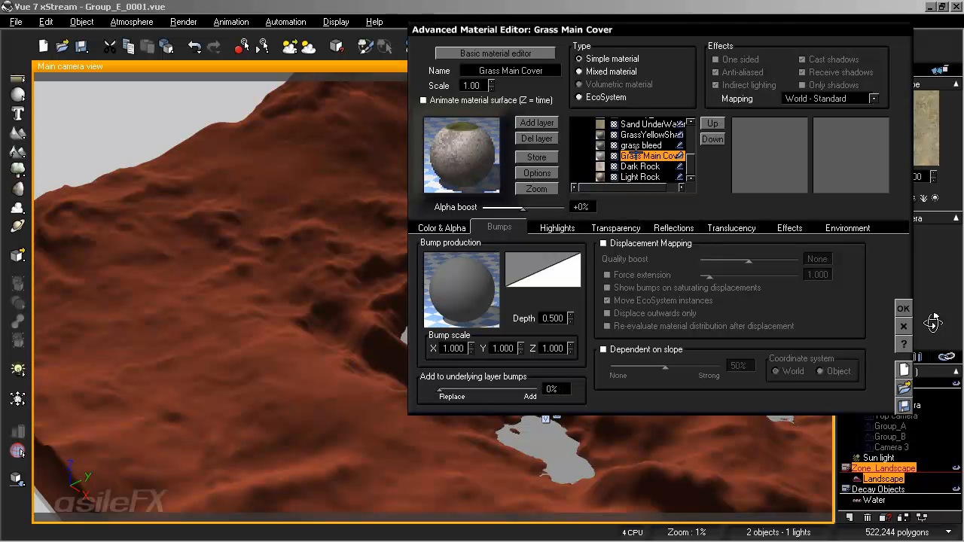
click(554, 318)
text(0)
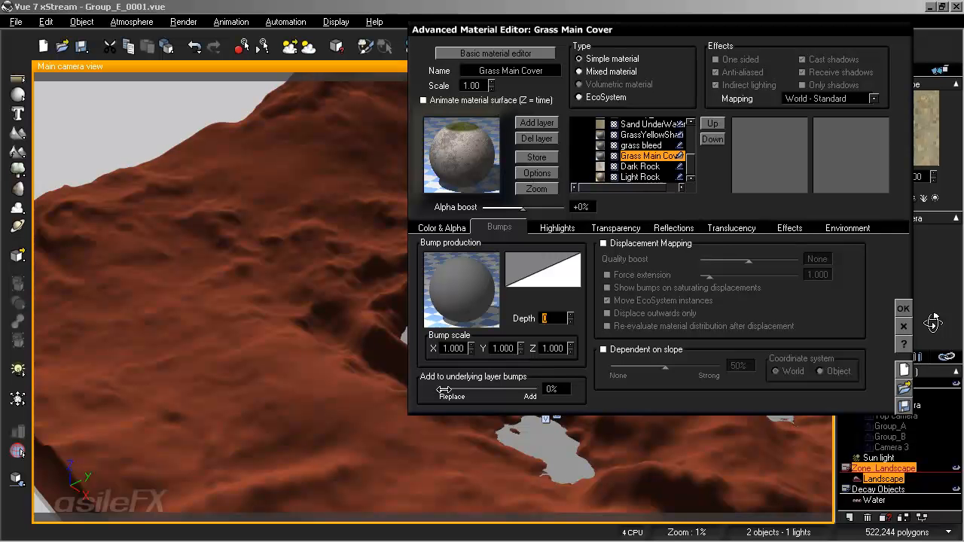
drag(441, 389, 541, 388)
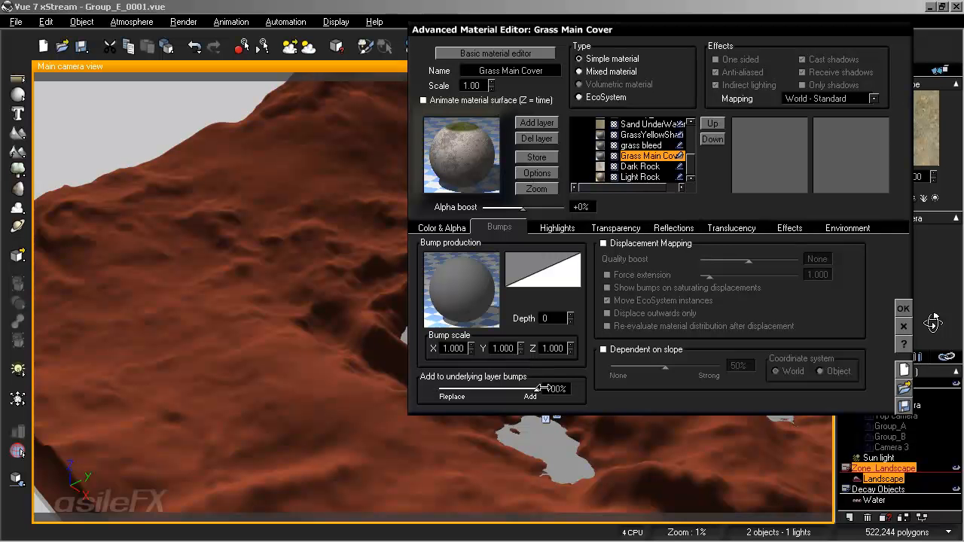
Step: Check the grass bleed layer's bump function, then set its bump depth to 0 and its addition to underlying bumps to 100%
click(640, 145)
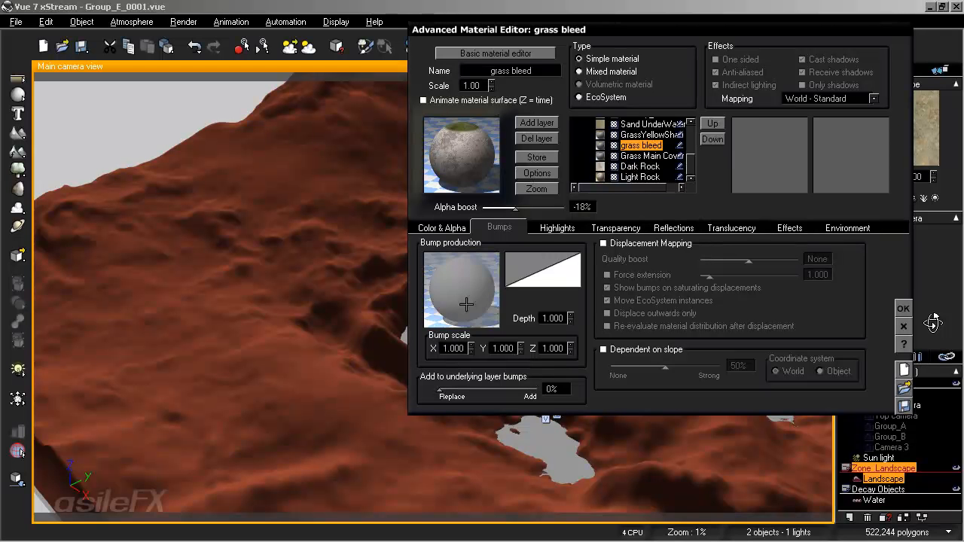
right_click(474, 295)
click(501, 295)
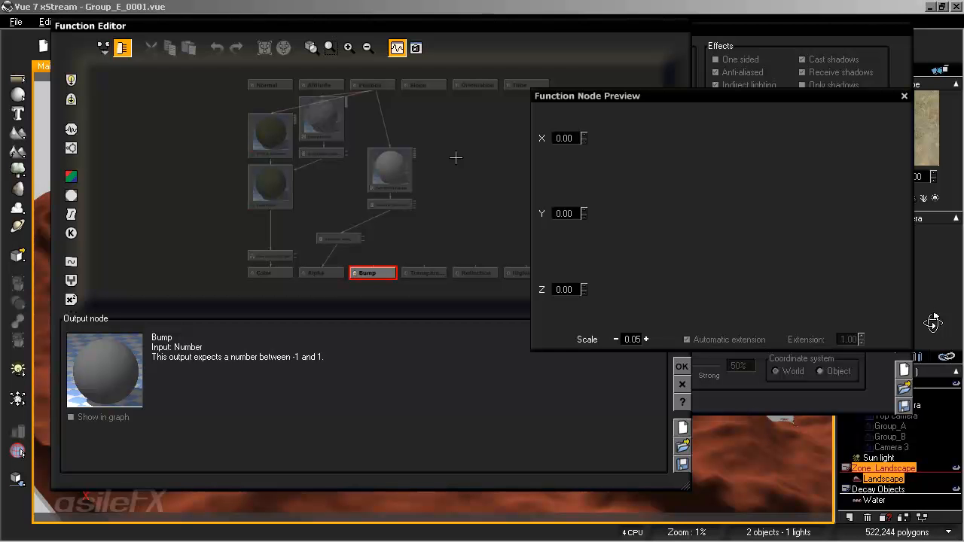
click(680, 364)
double_click(552, 317)
text(0)
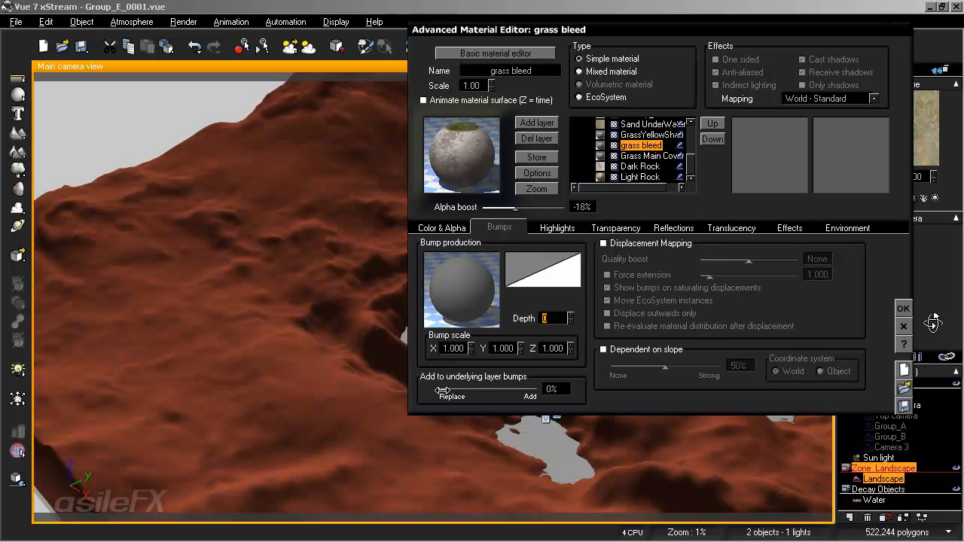
drag(439, 391, 536, 393)
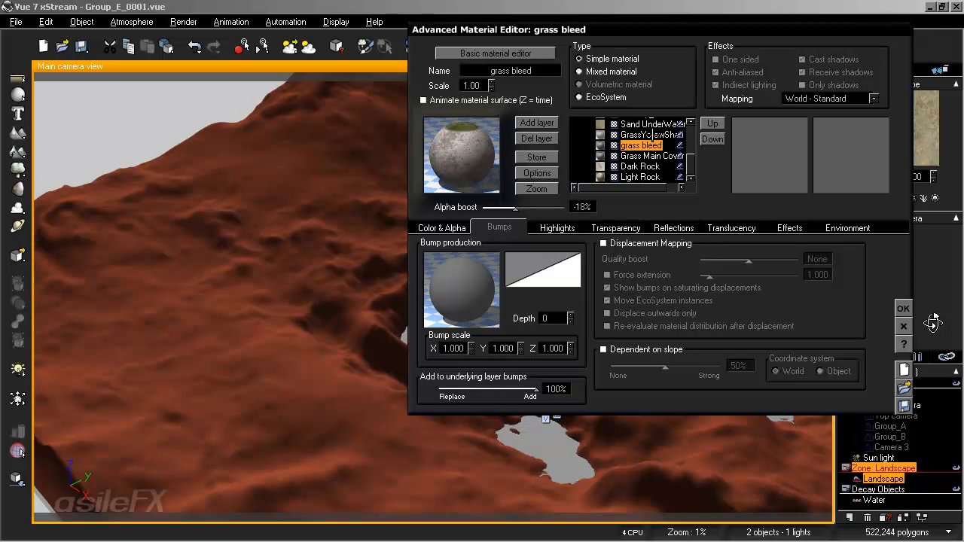
Step: Set the GrassYellowShadow layer's bump depth to 0 with 100% added to the underlying layer bumps
click(652, 134)
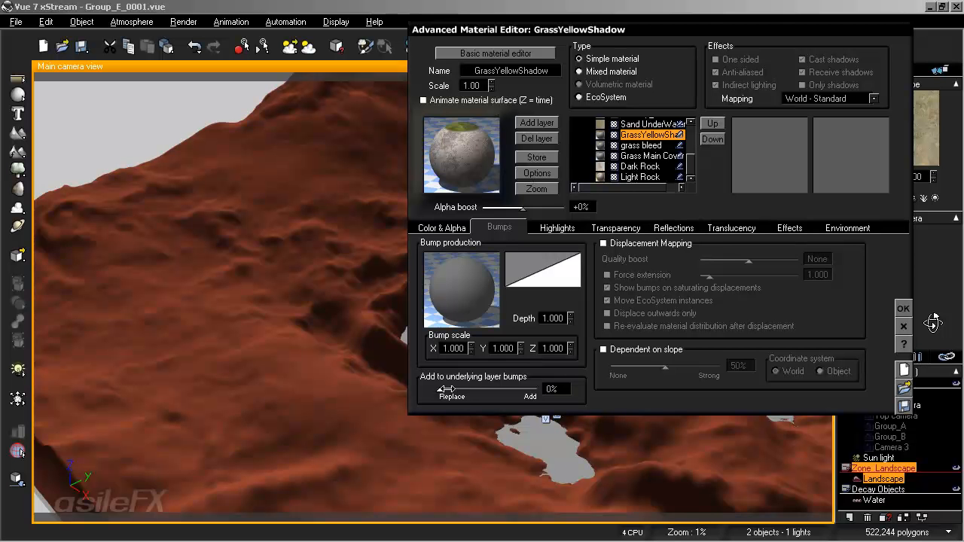
double_click(557, 318)
text(0)
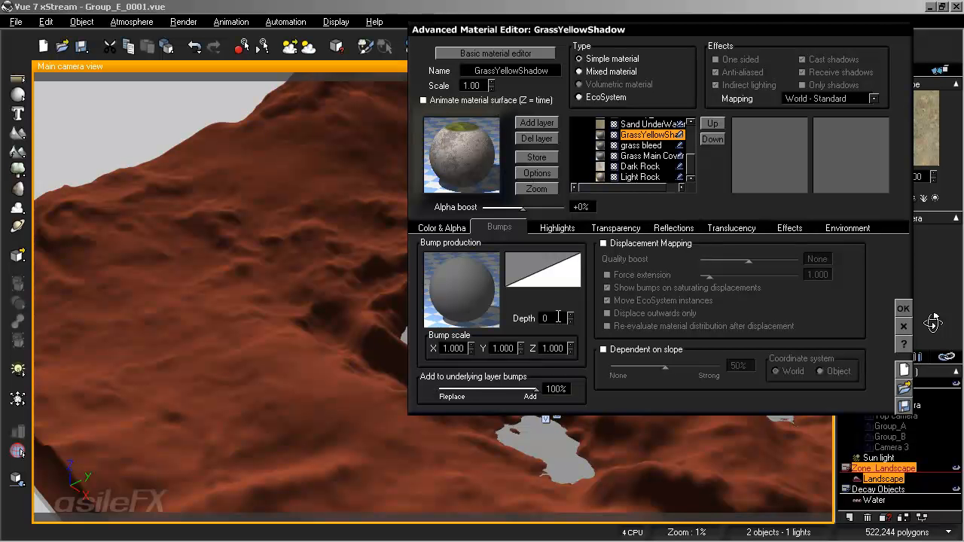
key(Return)
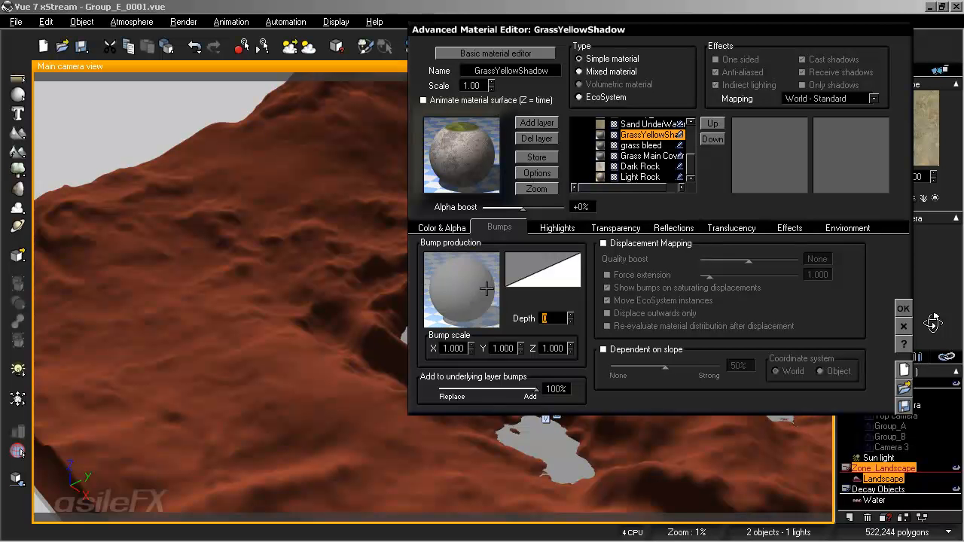
Step: Check the Sand UnderWater layer's bump settings and return to the GrassYellowShadow layer
scroll(689, 174, up, 3)
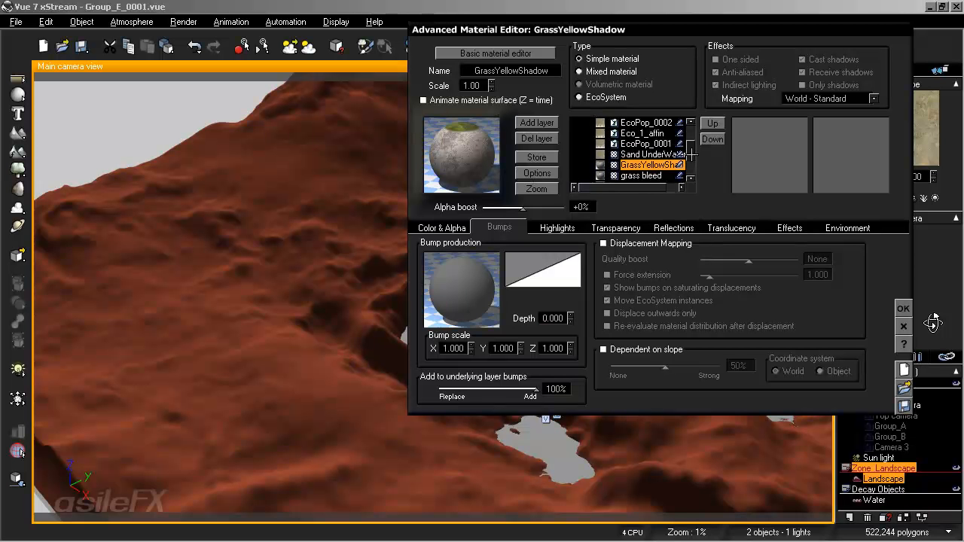
click(652, 155)
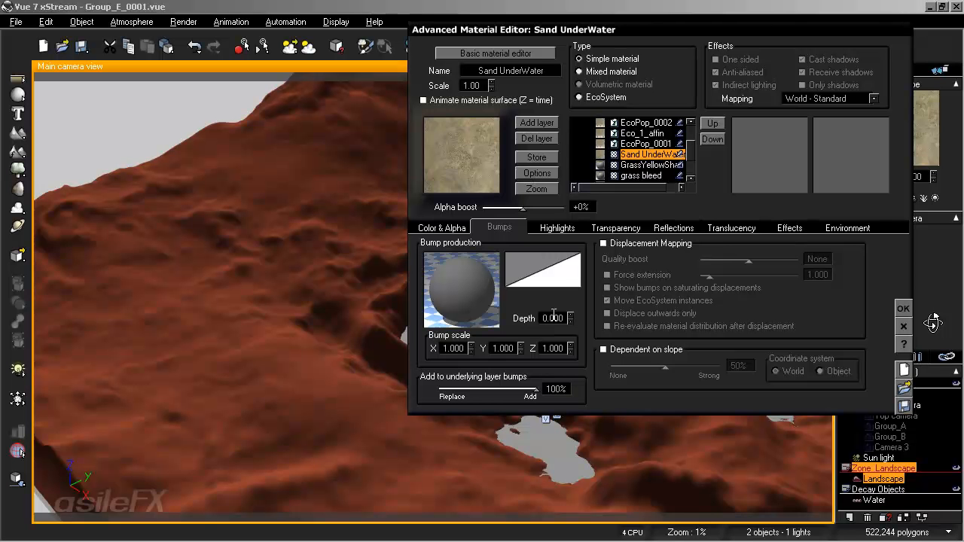
click(653, 165)
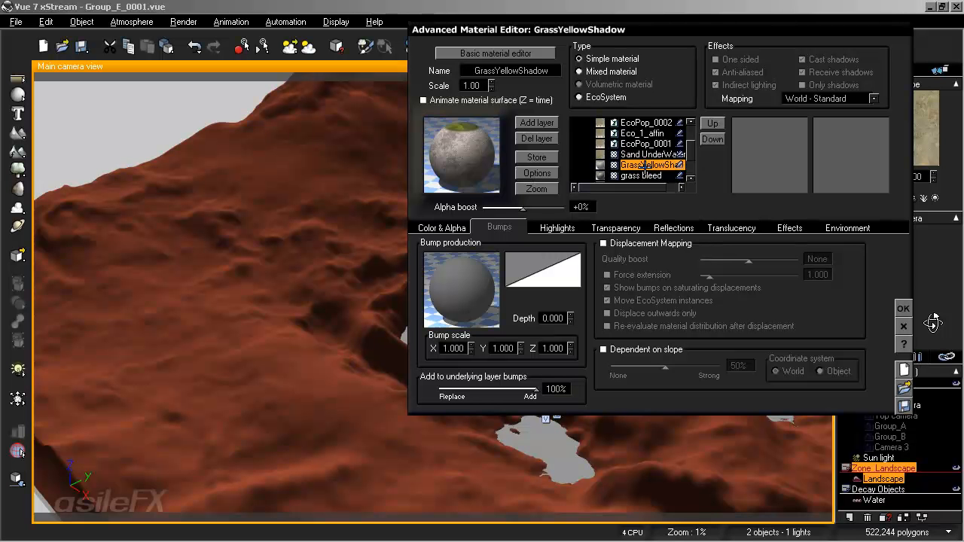
Step: Load the Landscape_A_0002 function from the project's Functions collection as the Light Rock layer's bump production
scroll(692, 159, down, 2)
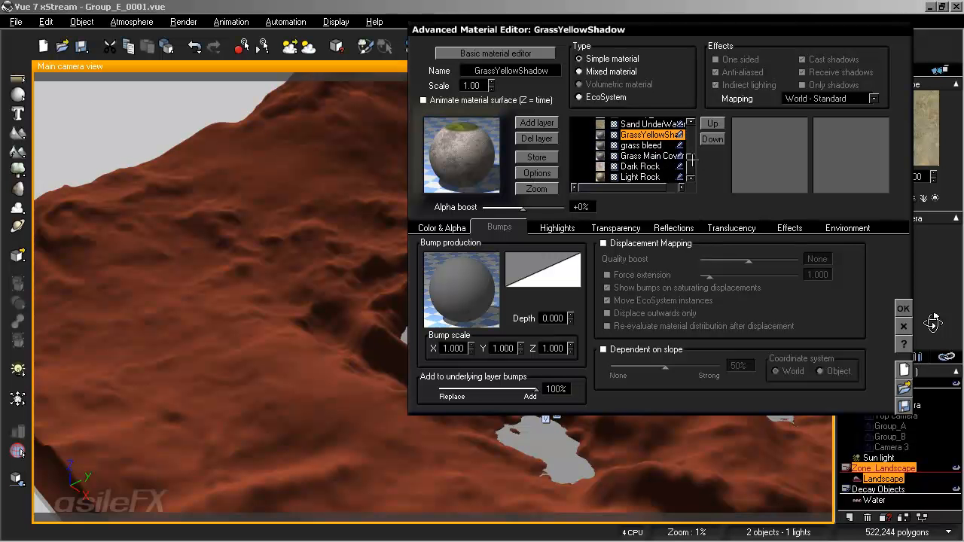
click(653, 145)
click(654, 155)
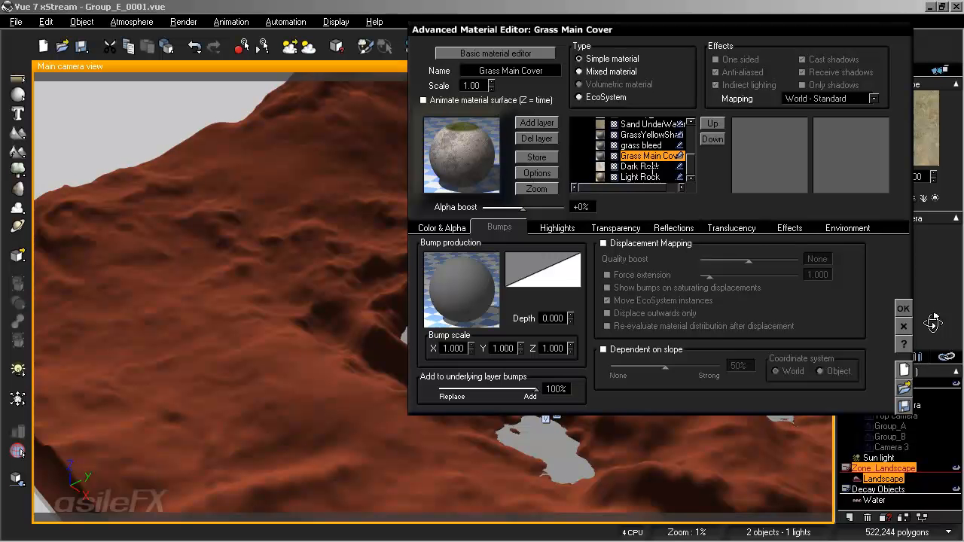
click(648, 166)
click(647, 176)
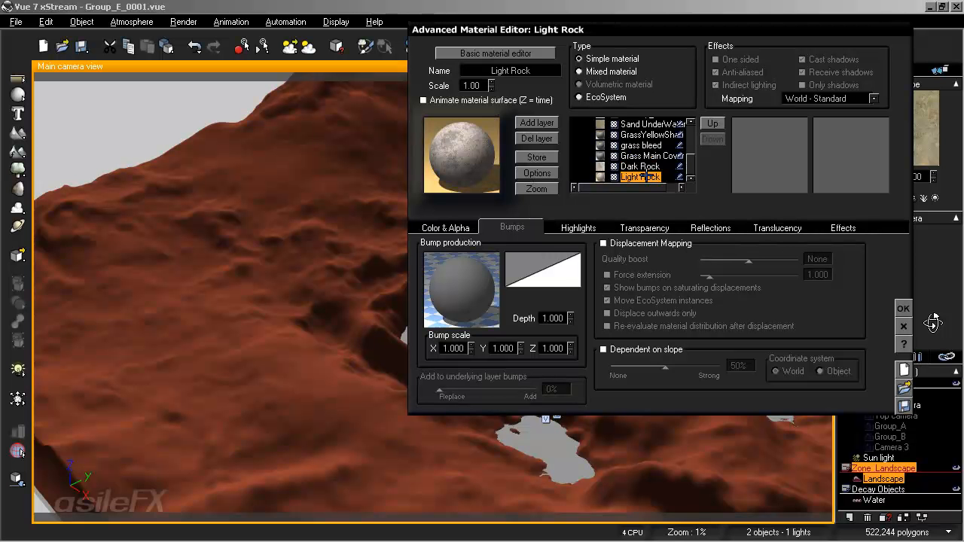
right_click(455, 276)
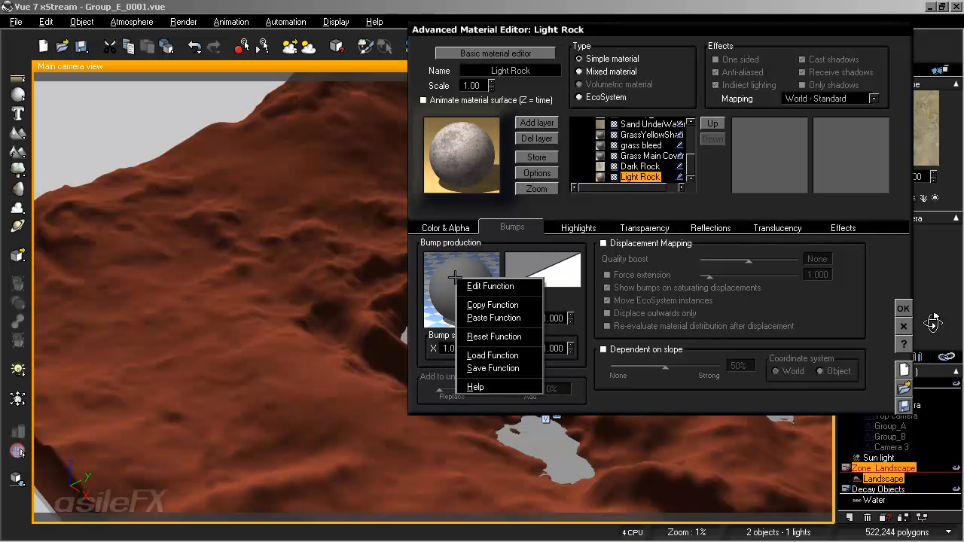
click(493, 355)
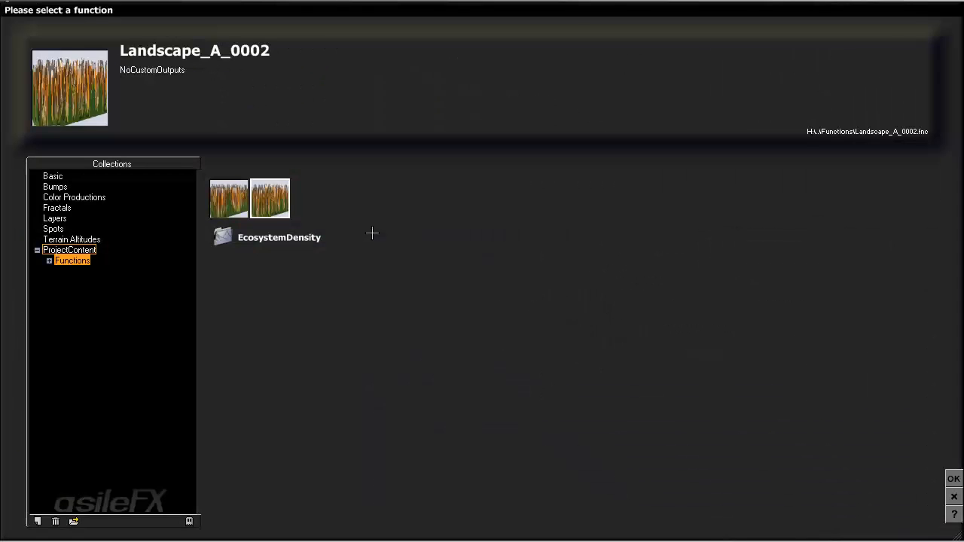
click(949, 477)
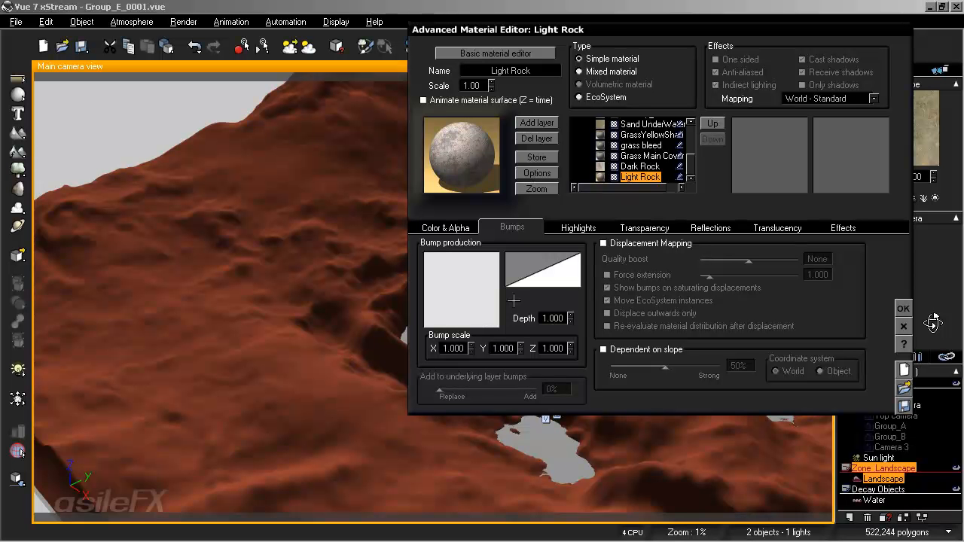
Step: Examine the noise nodes, including Terrain Noise and Amp Mix, that feed the Light Rock layer's bump function
double_click(553, 318)
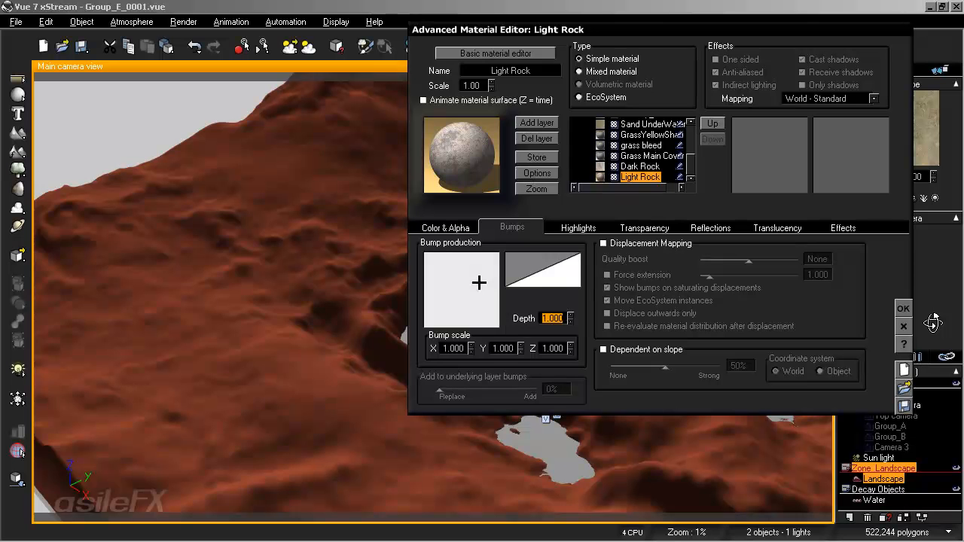
right_click(470, 270)
click(485, 278)
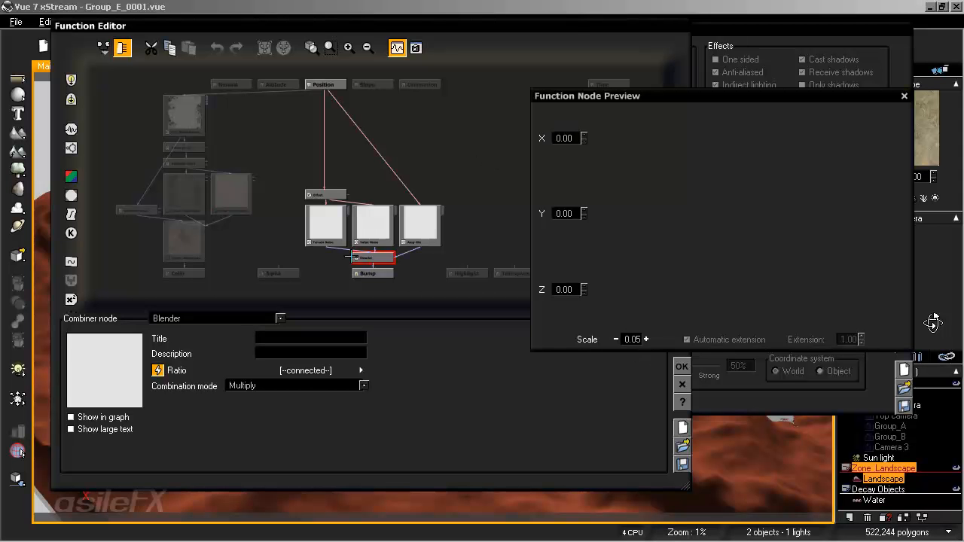
click(322, 219)
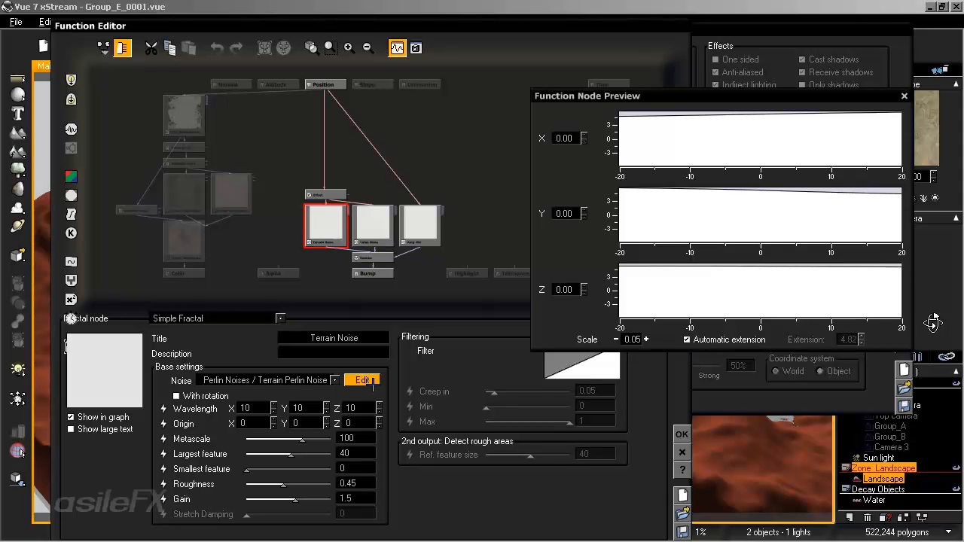
click(394, 219)
click(424, 218)
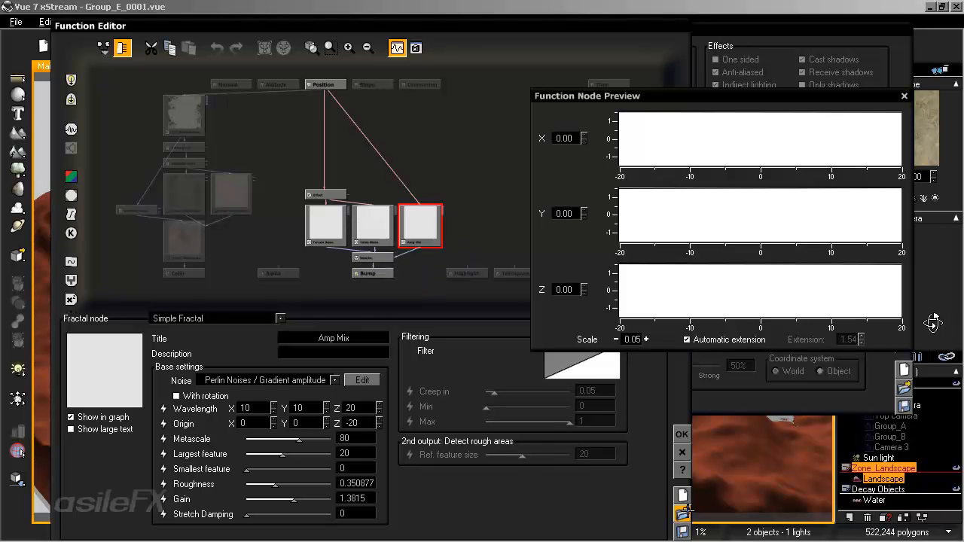
click(681, 433)
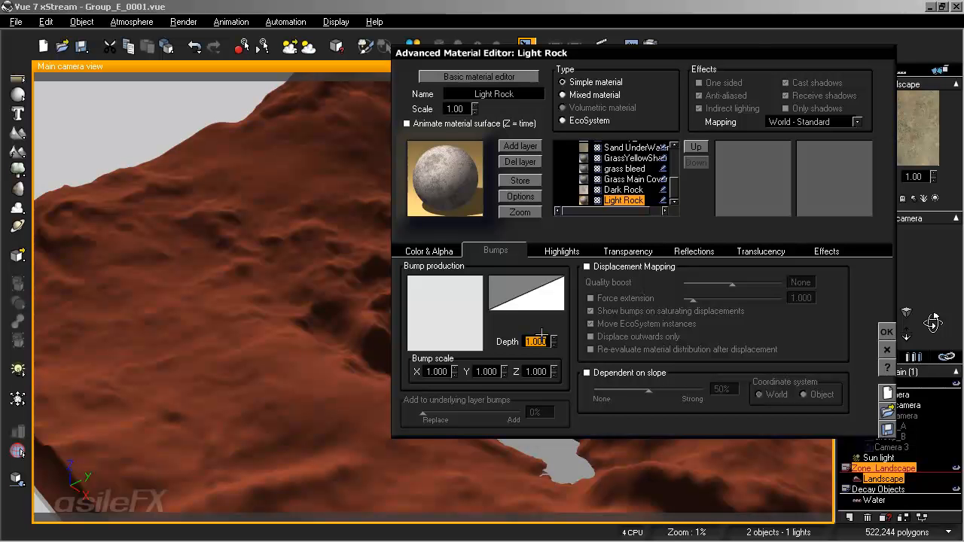
Step: Set the Light Rock layer's bump depth to 10, accept the material and refresh the main camera preview
text(10)
key(Return)
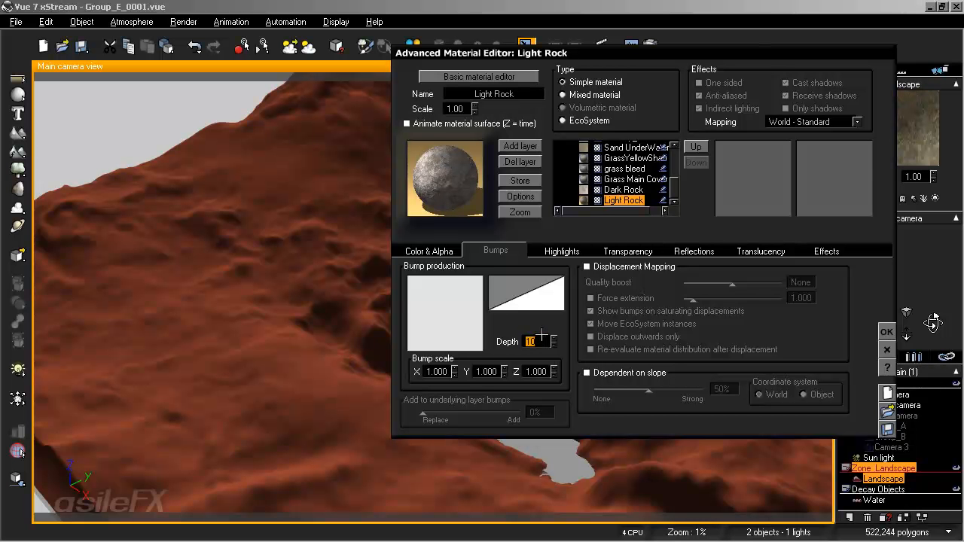
click(886, 330)
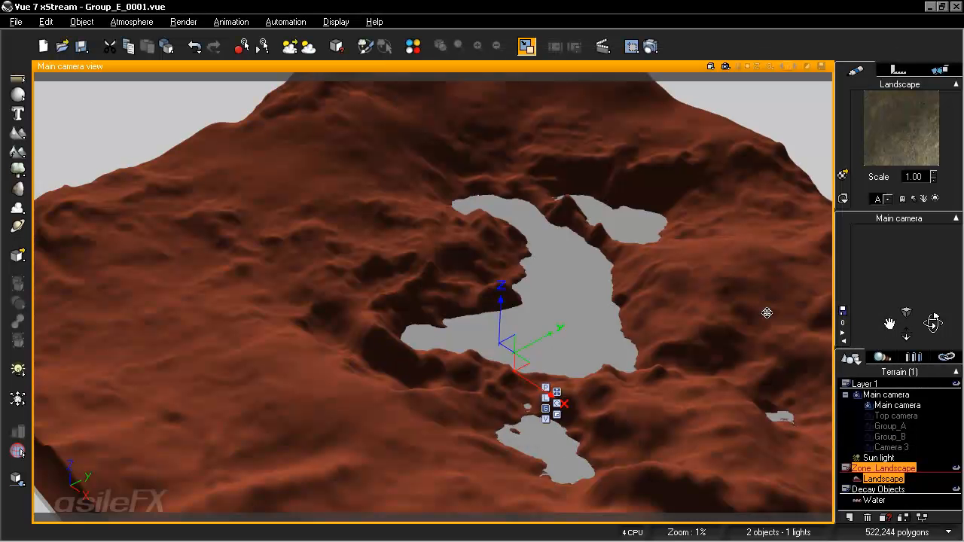
click(916, 252)
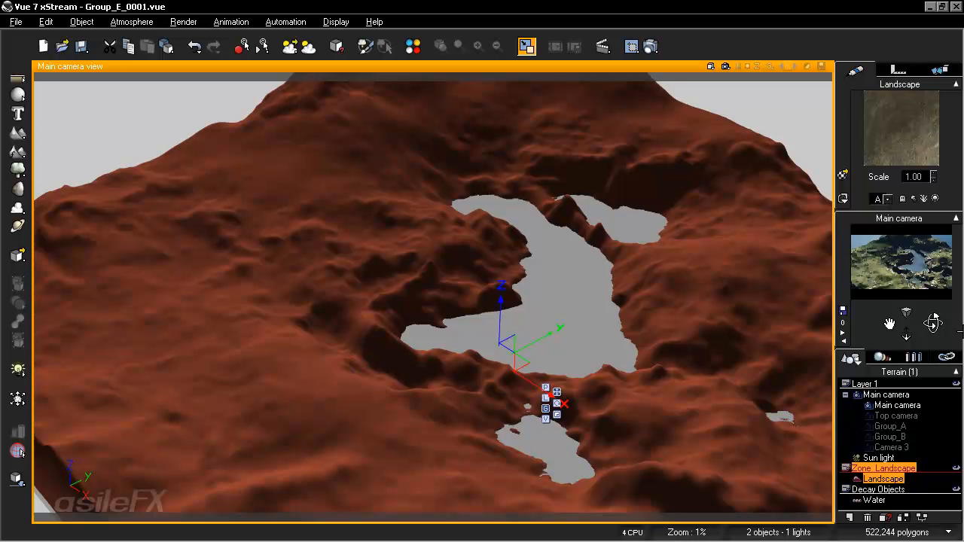
Step: Move the main camera closer to the terrain and rotate it around the landscape to look along the lake
drag(906, 335, 907, 320)
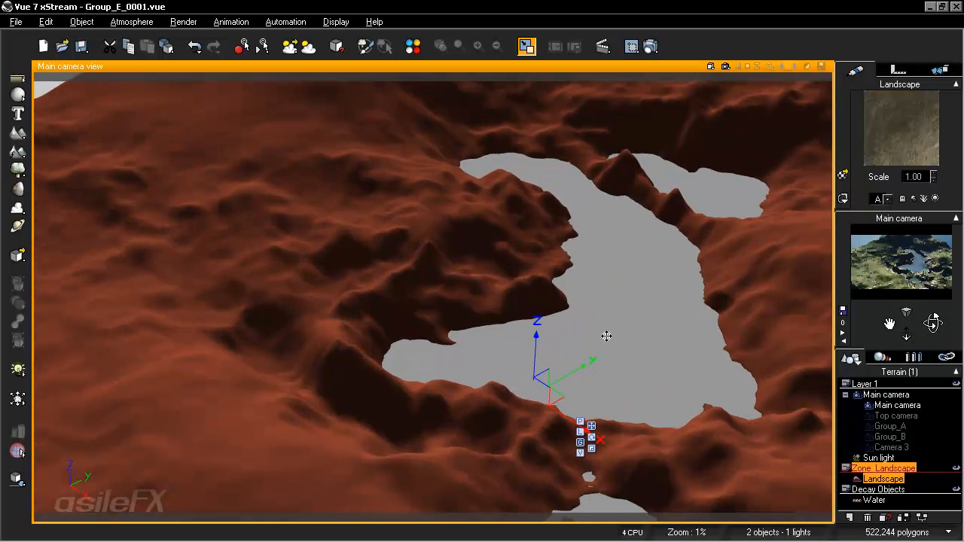
right_drag(605, 336, 587, 304)
scroll(587, 301, up, 4)
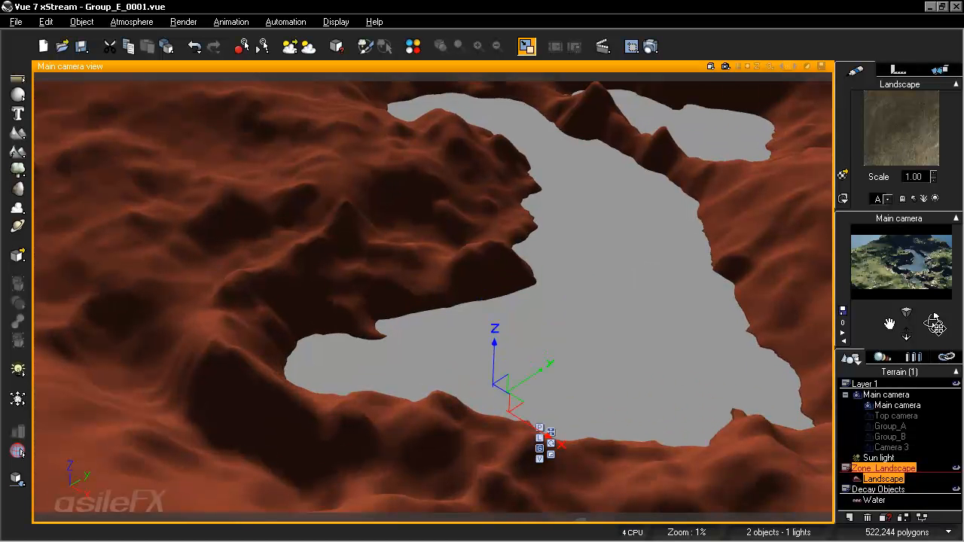
drag(934, 324, 932, 324)
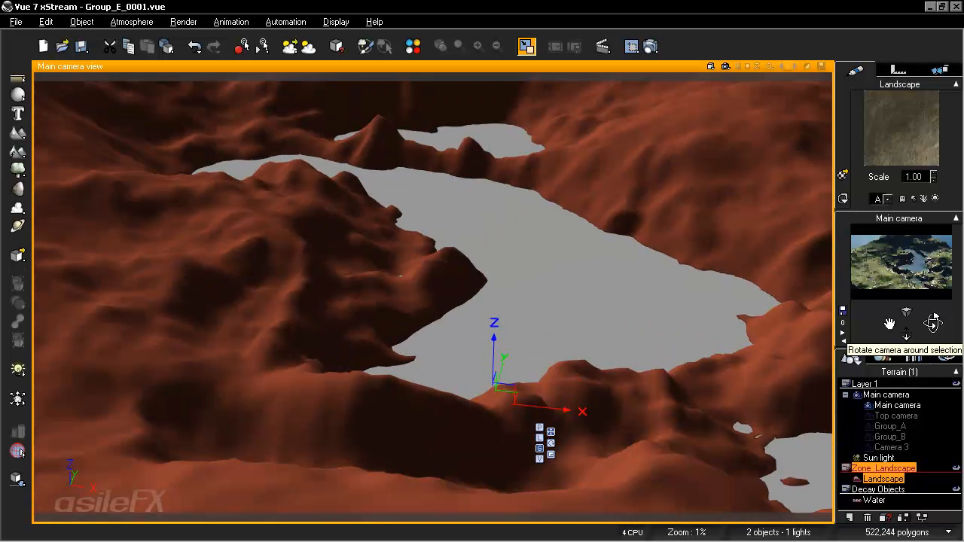
ctrl+right_drag(767, 336, 761, 340)
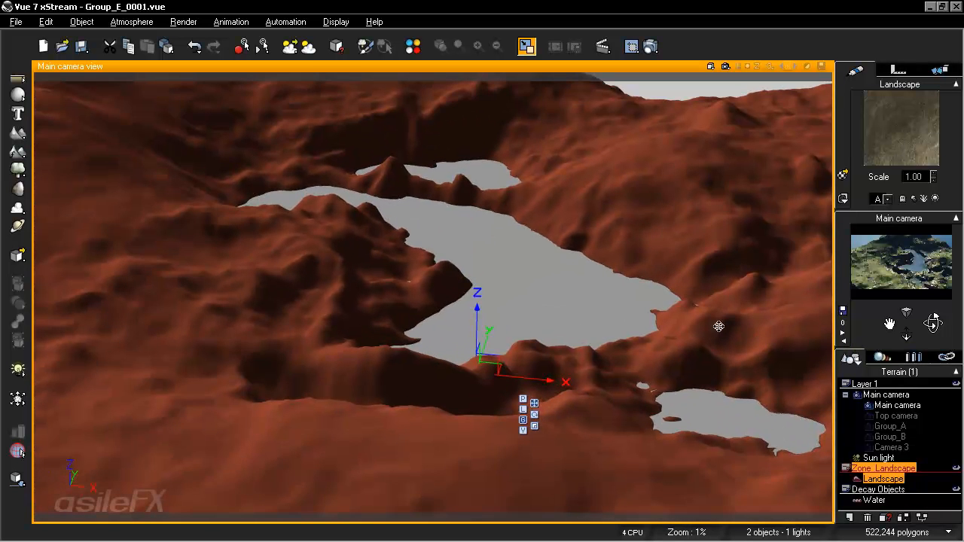
right_drag(656, 295, 684, 288)
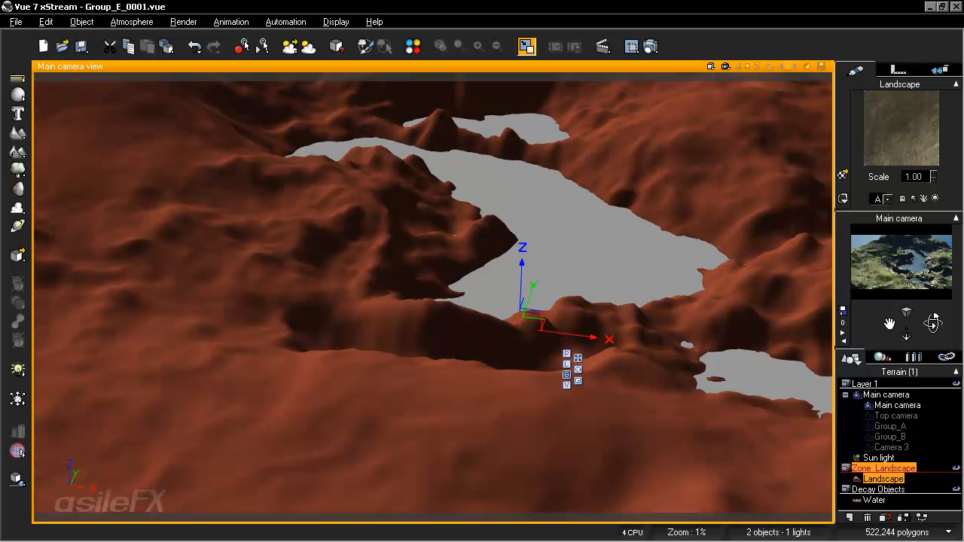
drag(889, 324, 890, 332)
mouse_move(627, 324)
right_down()
mouse_move(633, 318)
mouse_move(620, 312)
right_up()
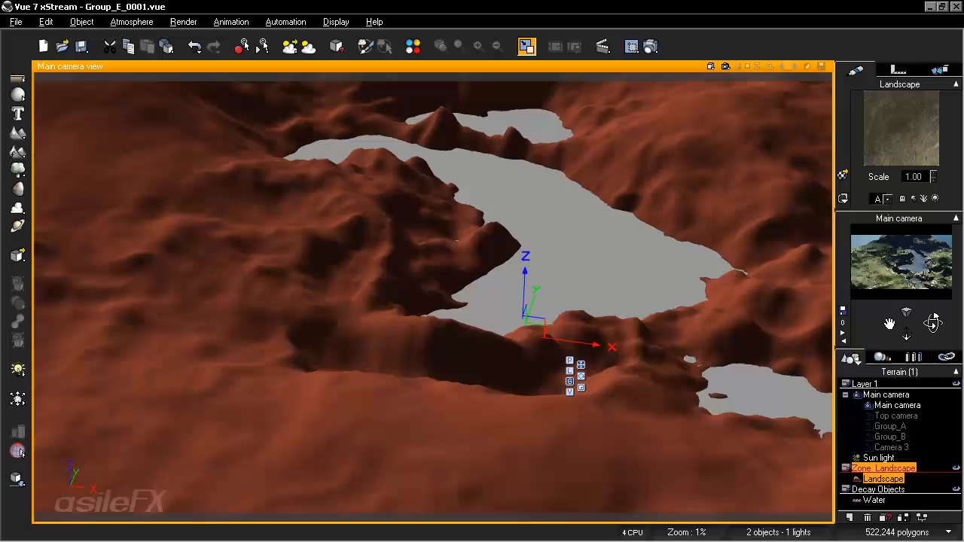
drag(890, 324, 890, 332)
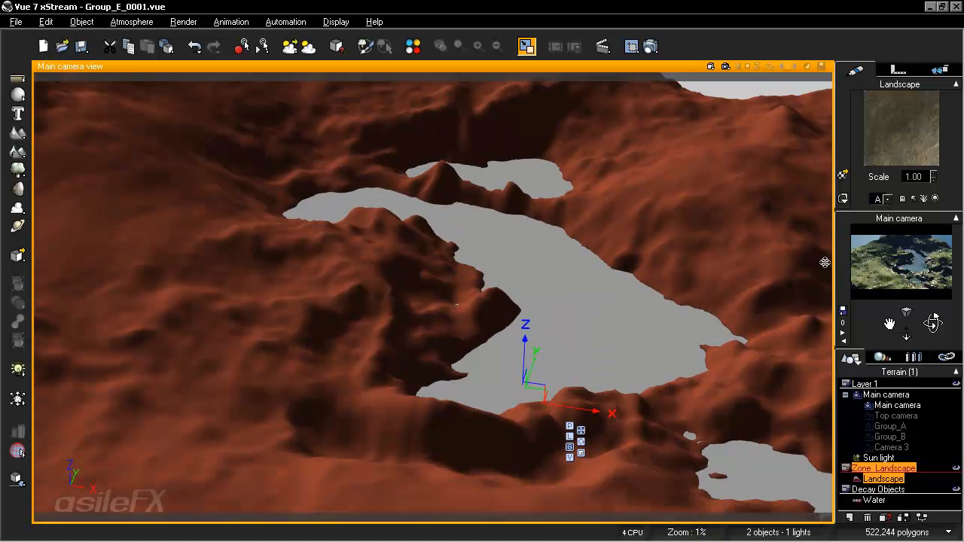
Step: Adjust the main camera's distance and position to frame the whole lake together with the small pond in front of it
scroll(659, 220, down, 3)
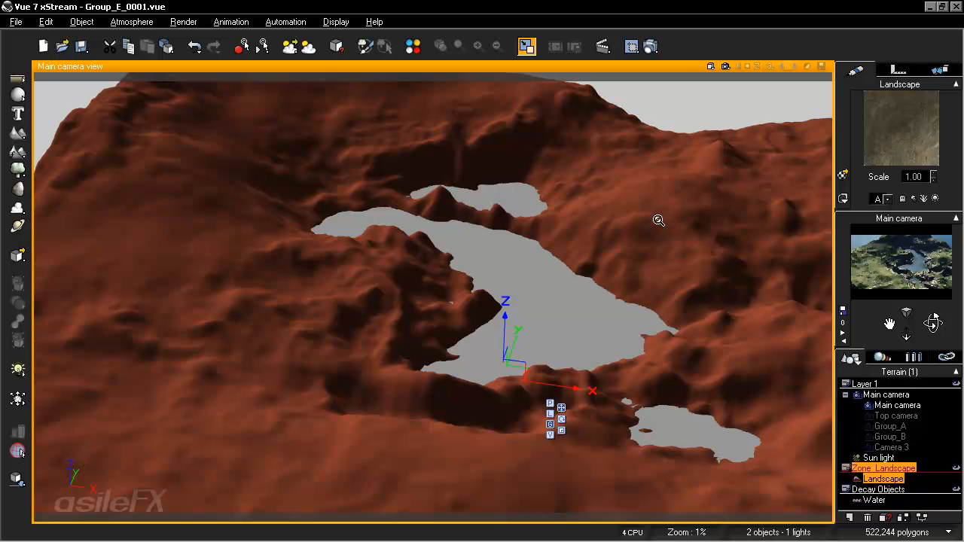
scroll(482, 209, down, 5)
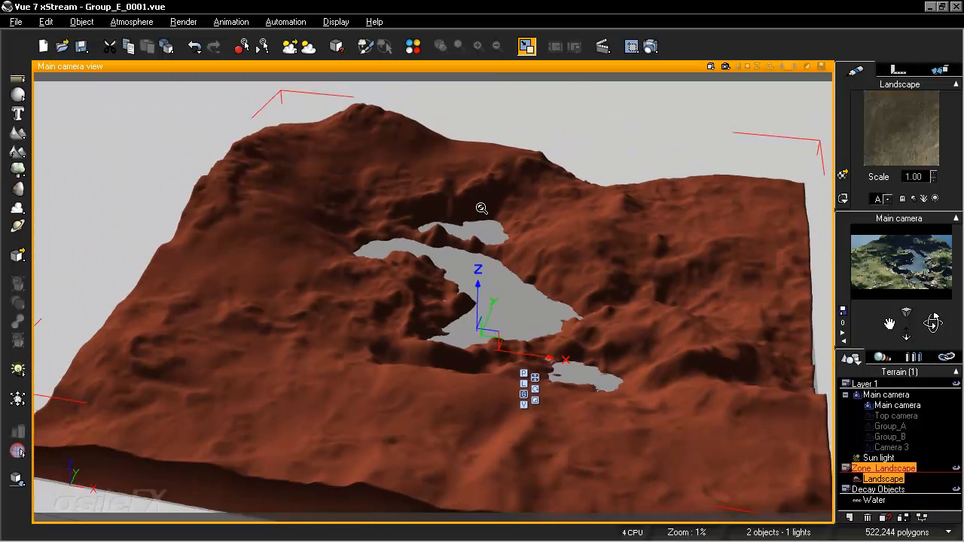
scroll(482, 209, down, 3)
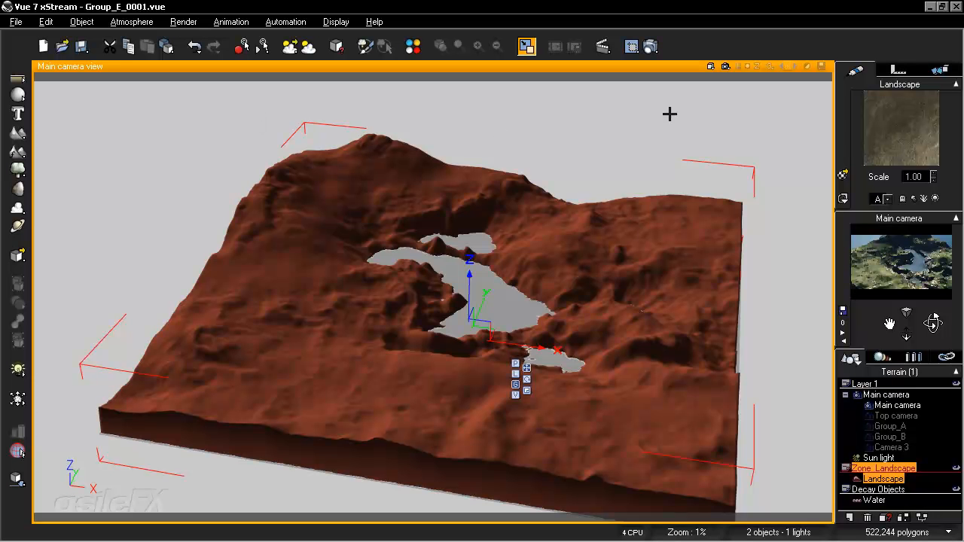
scroll(621, 298, up, 3)
scroll(619, 297, up, 5)
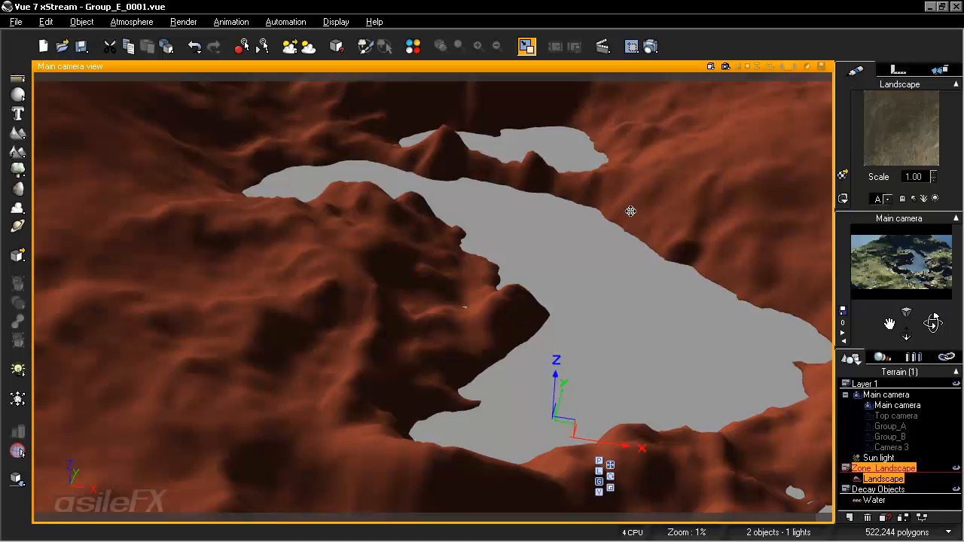
right_drag(639, 246, 618, 199)
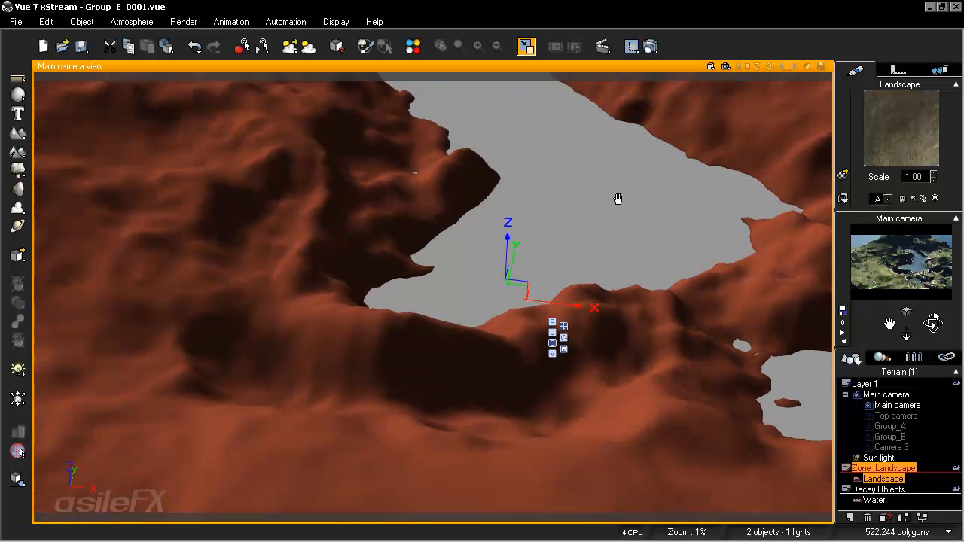
drag(891, 324, 893, 450)
scroll(618, 307, down, 6)
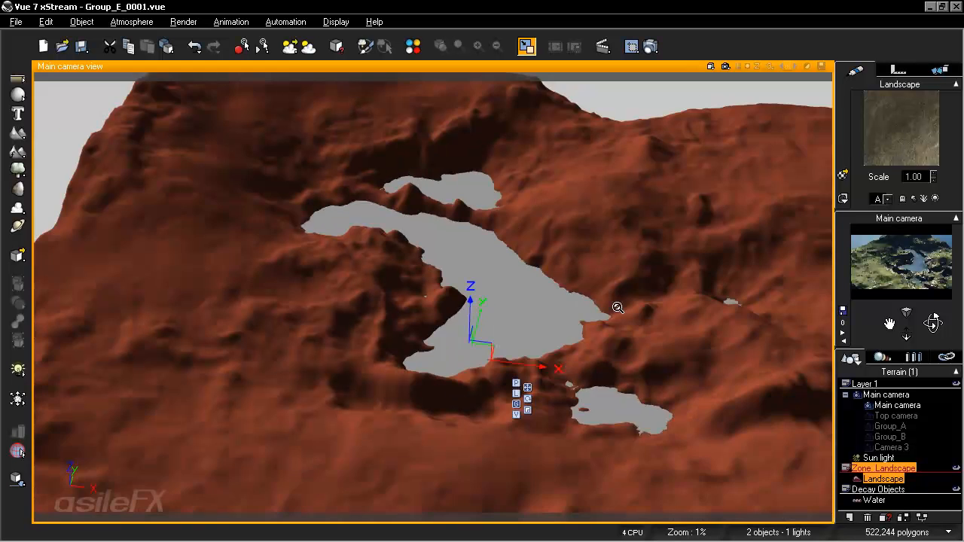
scroll(618, 307, up, 2)
right_drag(622, 281, 602, 277)
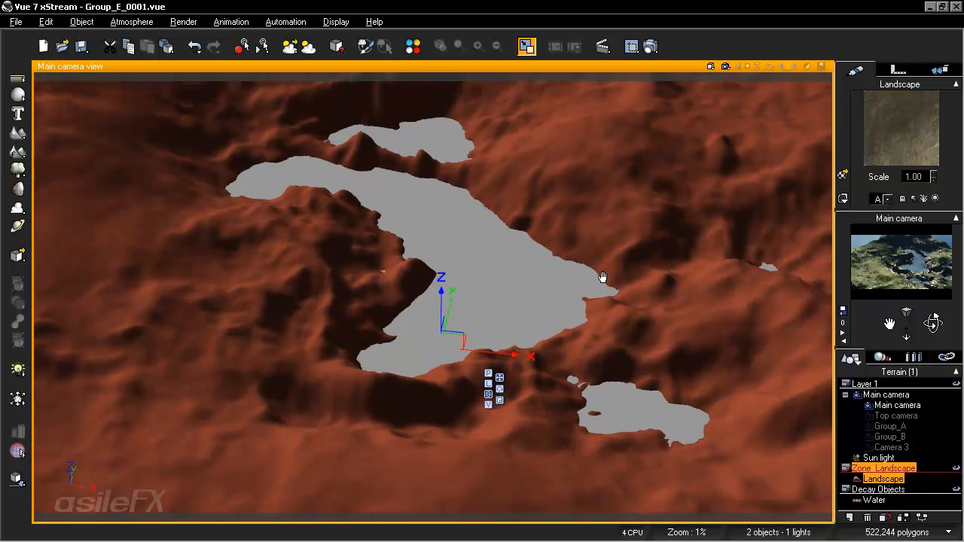
Step: Render the scene to screen with the Final quality preset at 1280 x 692 pixels
click(650, 46)
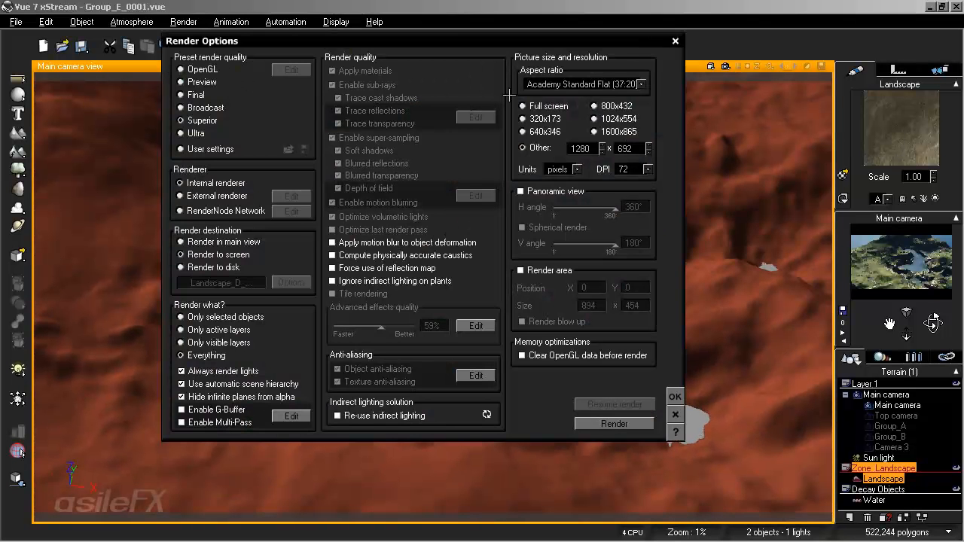
click(197, 95)
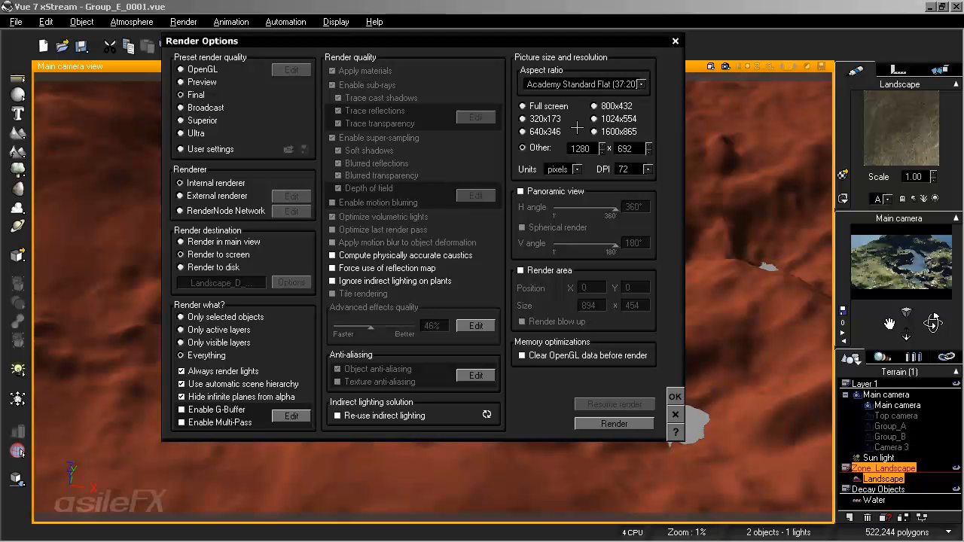
click(637, 424)
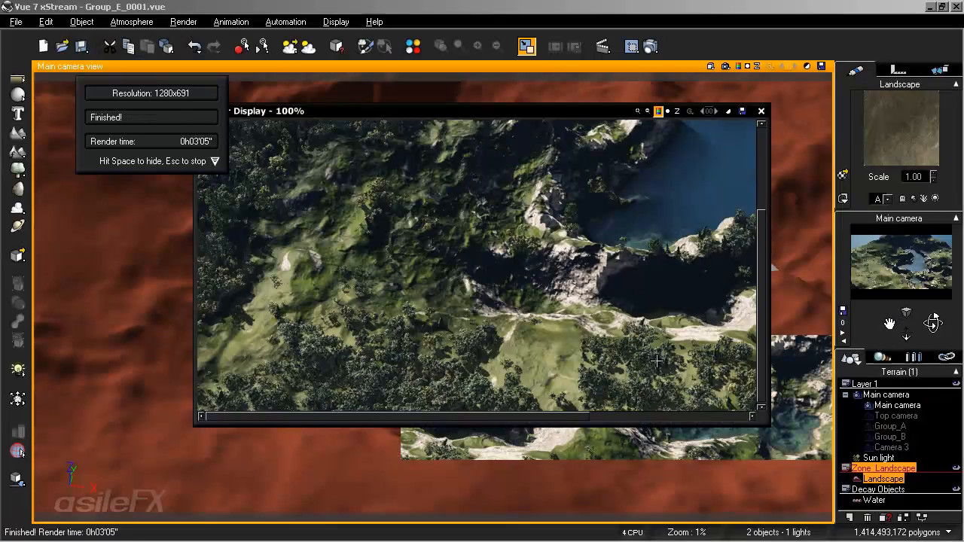
Step: View the finished render enlarged, close the render display and save the scene under its current file name
click(742, 111)
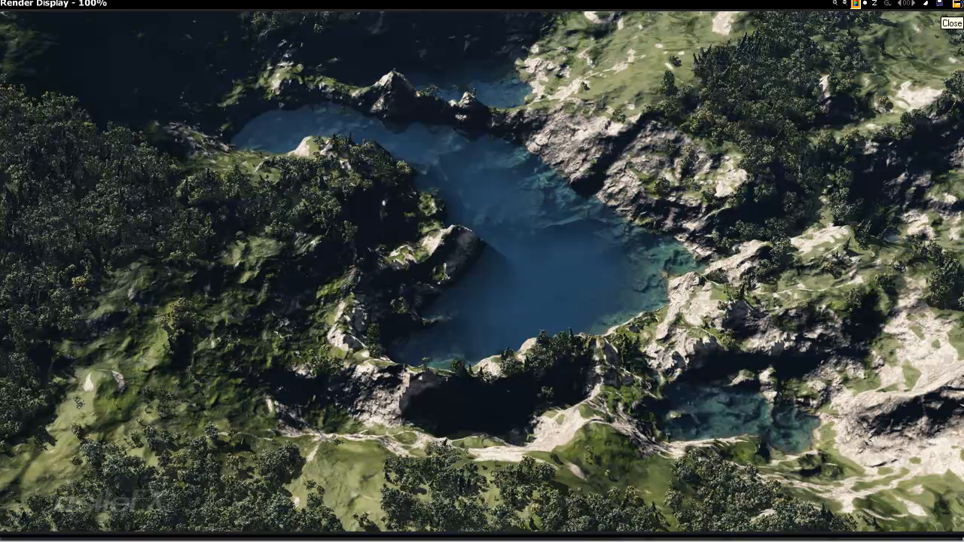
click(958, 4)
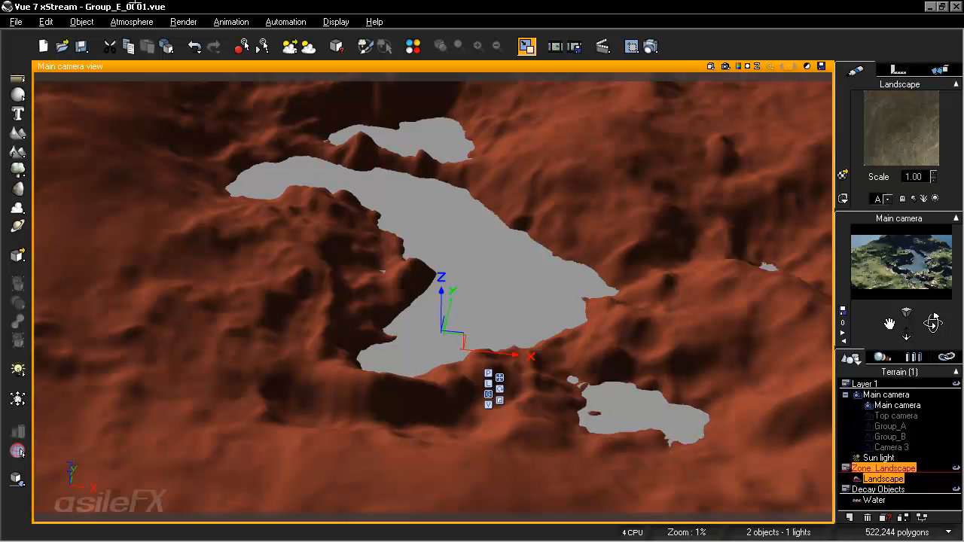
click(16, 22)
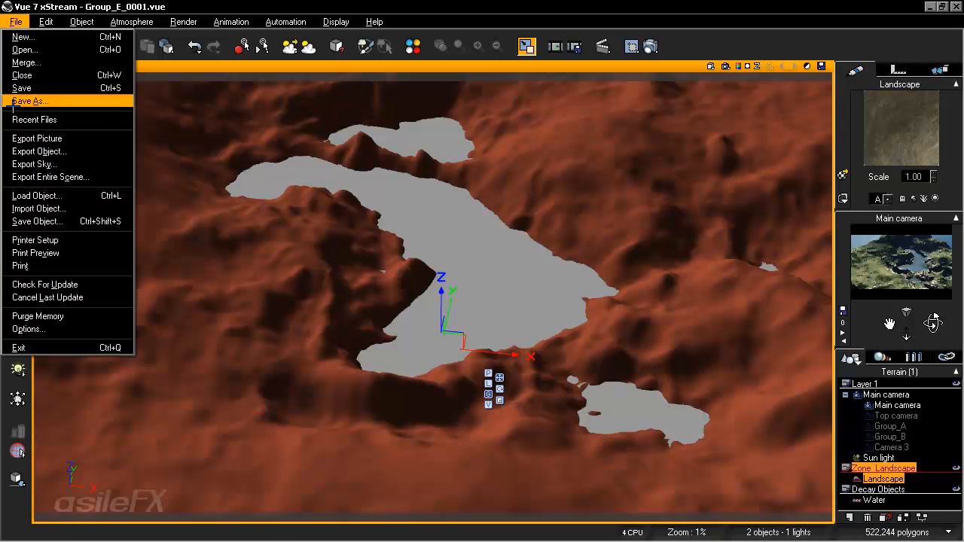
click(22, 88)
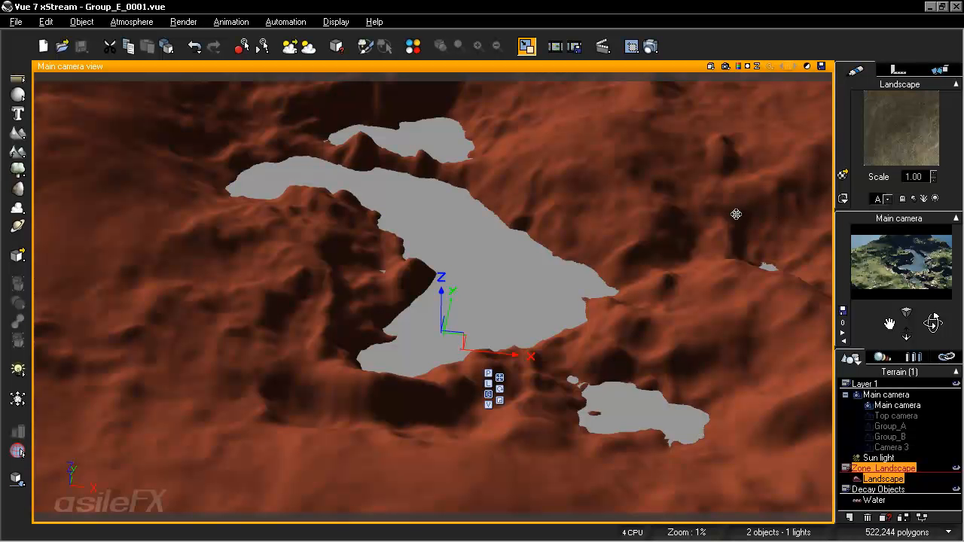
Step: Open the Landscape terrain's material for editing and examine the bump settings of its GrassYellowShadow layer
right_click(887, 103)
click(878, 104)
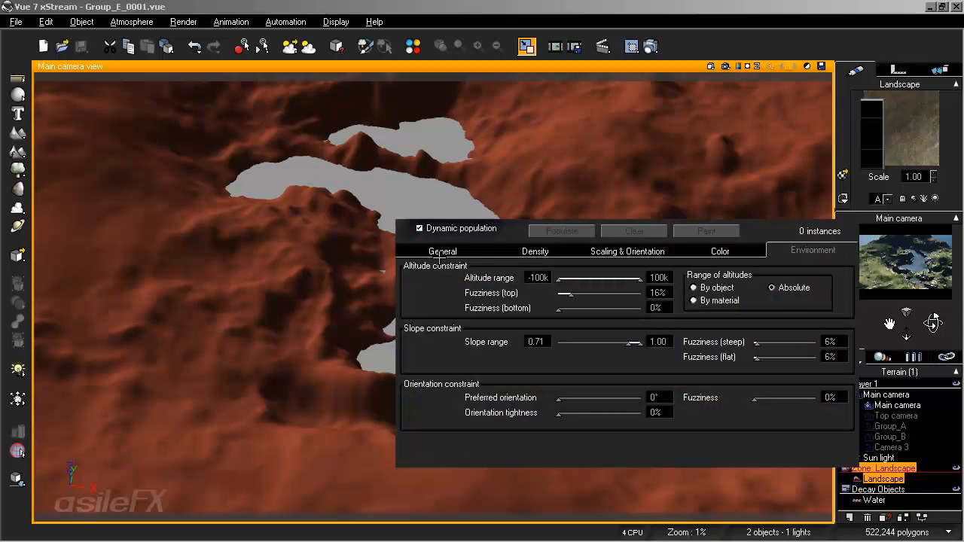
drag(675, 163, 673, 188)
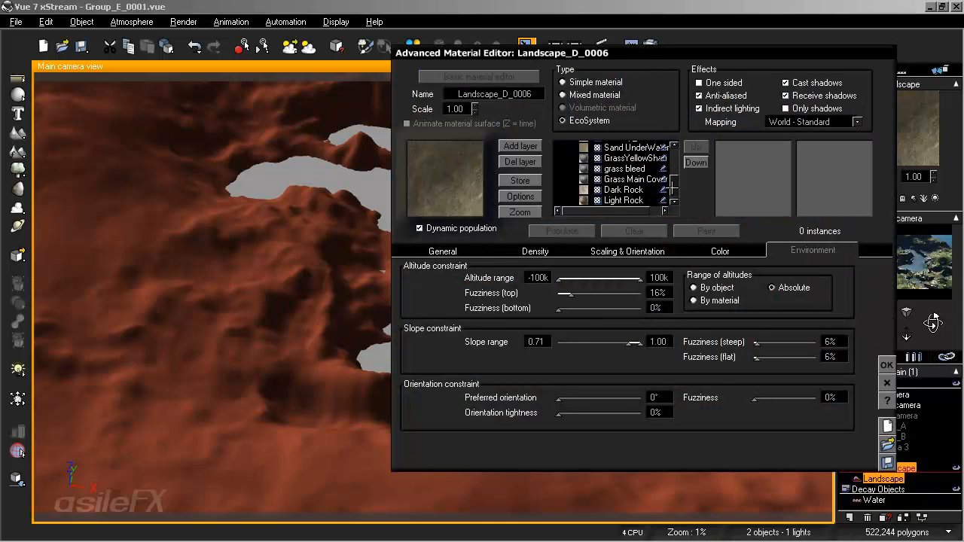
click(629, 158)
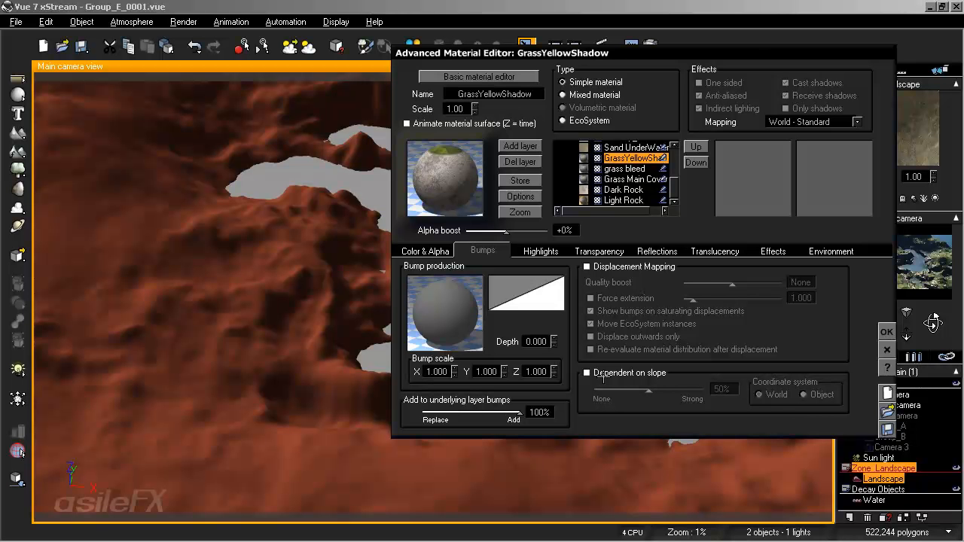
Step: Inspect the bump production function of the Light Rock layer, then close the function and material editors
click(624, 200)
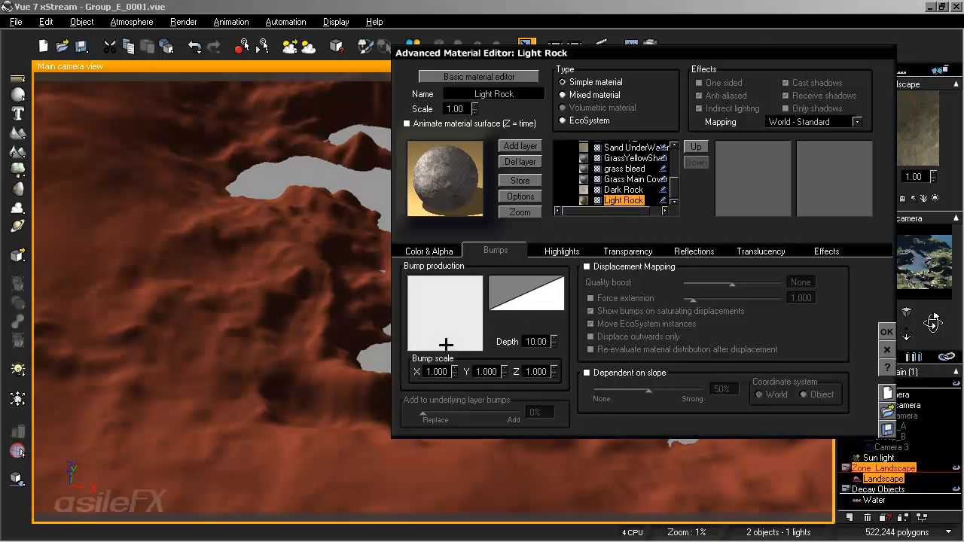
right_click(477, 309)
click(508, 319)
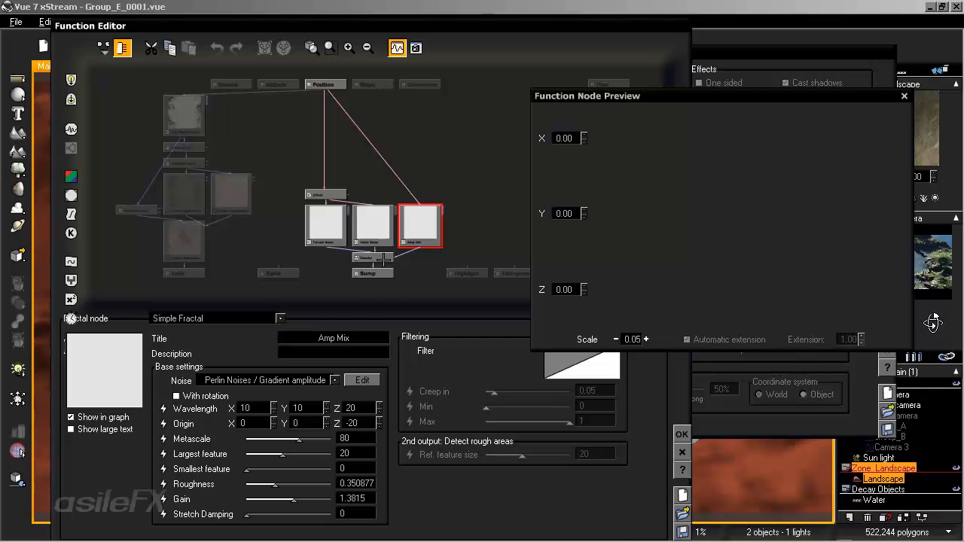
click(675, 438)
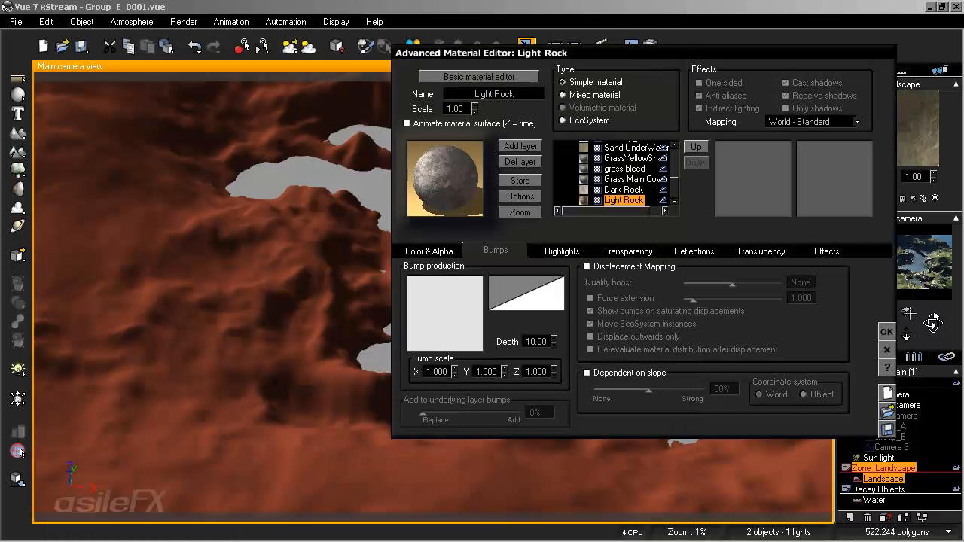
key(Escape)
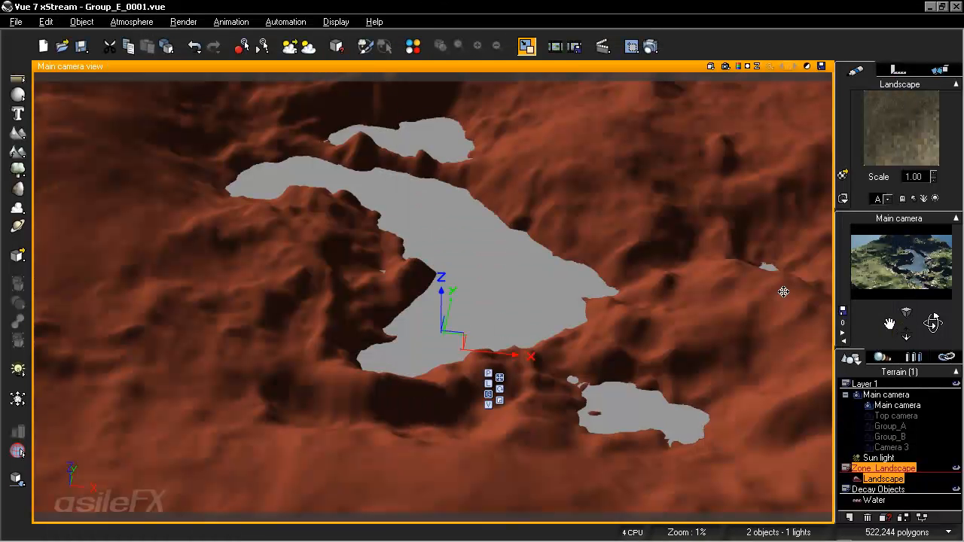